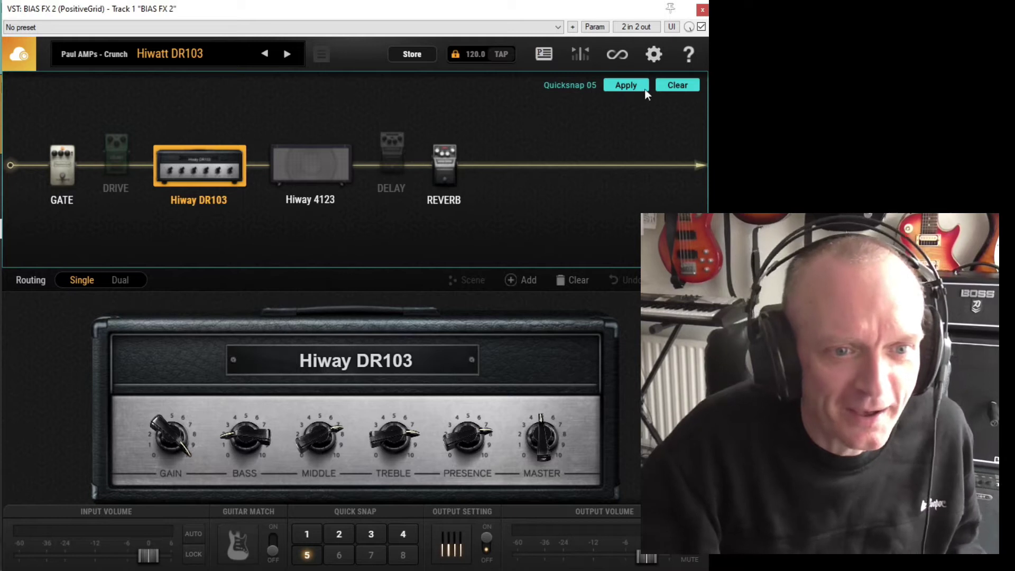
Open the Looper and set its tempo to 120
left_click(620, 57)
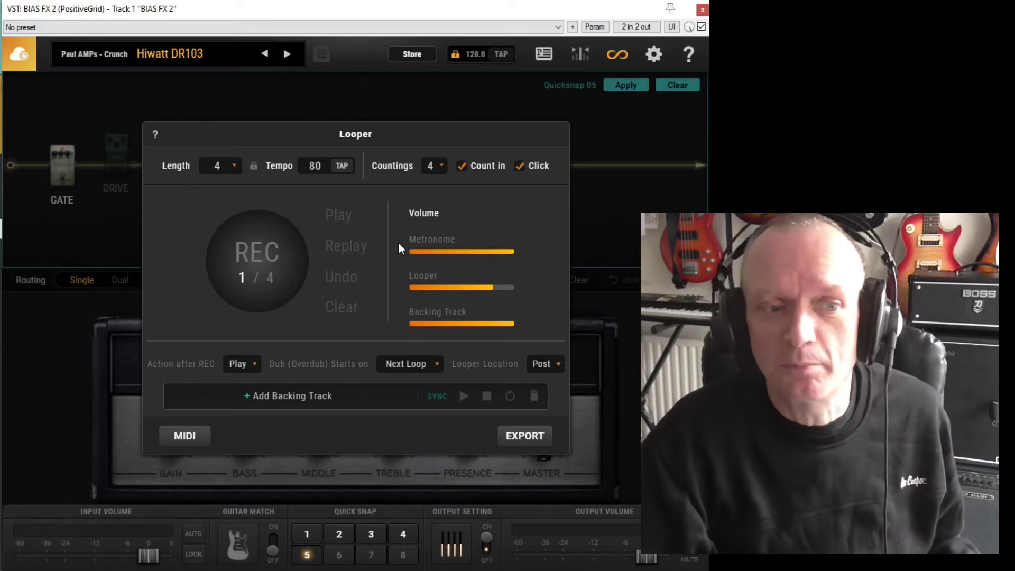
left_click(316, 169)
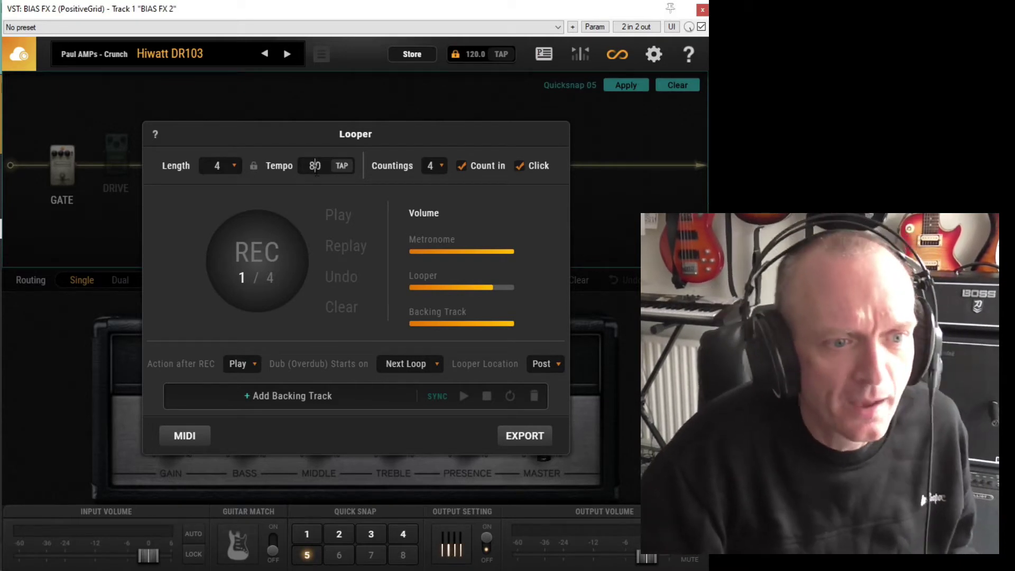
key("BackSpace")
key("Delete")
type("120")
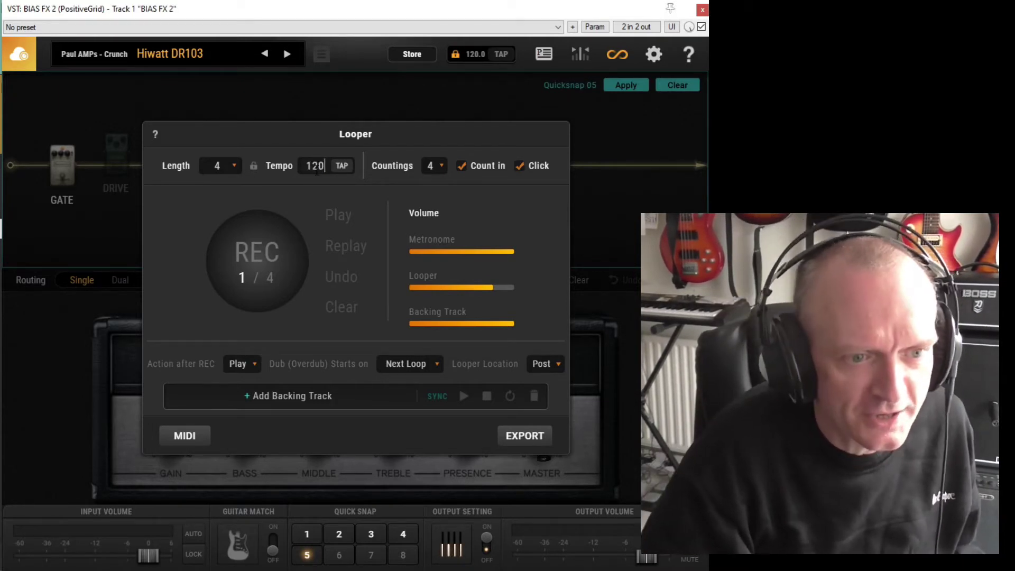
Set the Looper's tempo back to 80
key("BackSpace")
key("BackSpace")
key("BackSpace")
type("80")
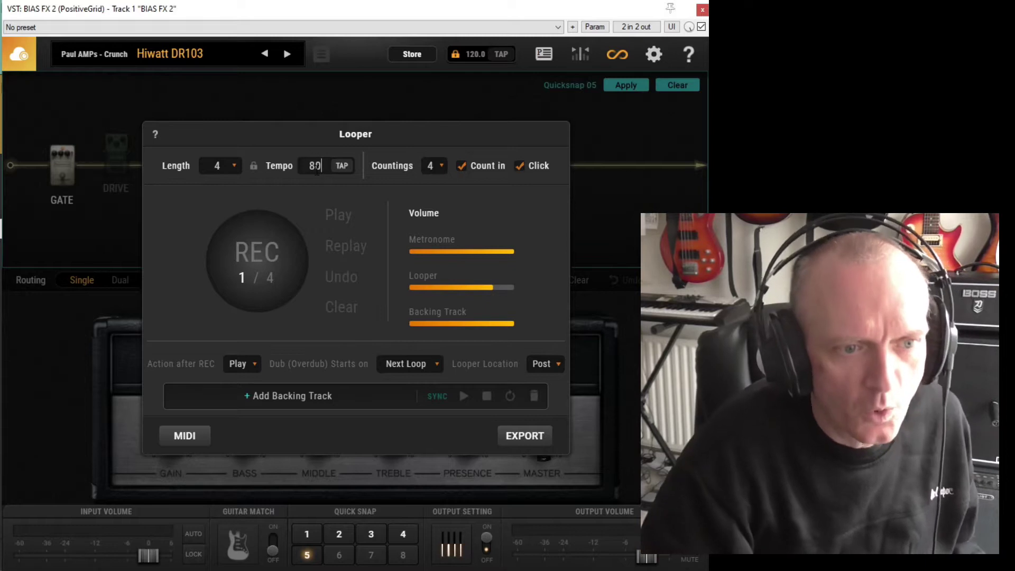
Tap in a tempo for the Looper by hand with the tap-tempo function
left_click(344, 170)
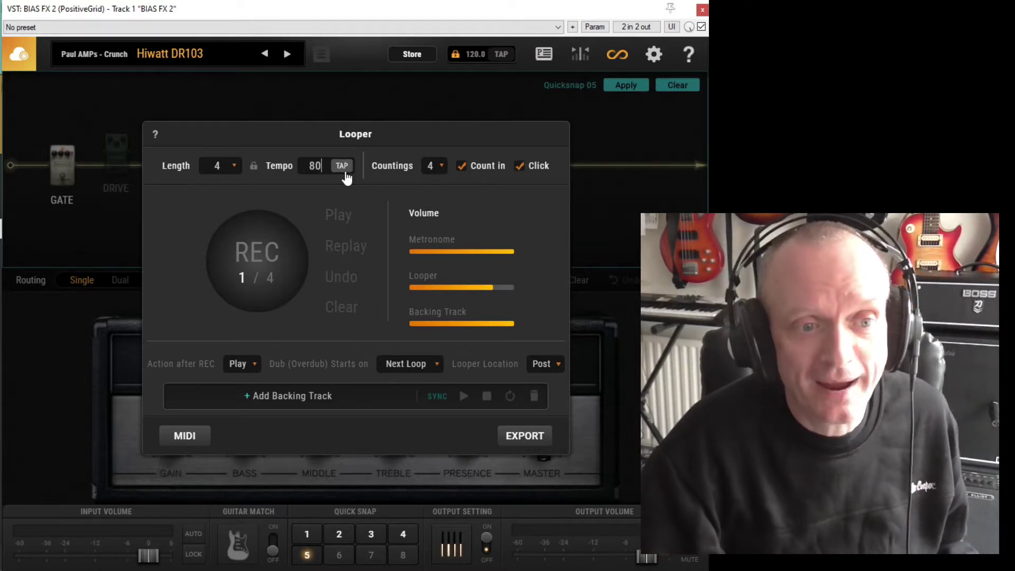
left_click(345, 174)
left_click(345, 173)
left_click(344, 173)
left_click(345, 173)
left_click(345, 173)
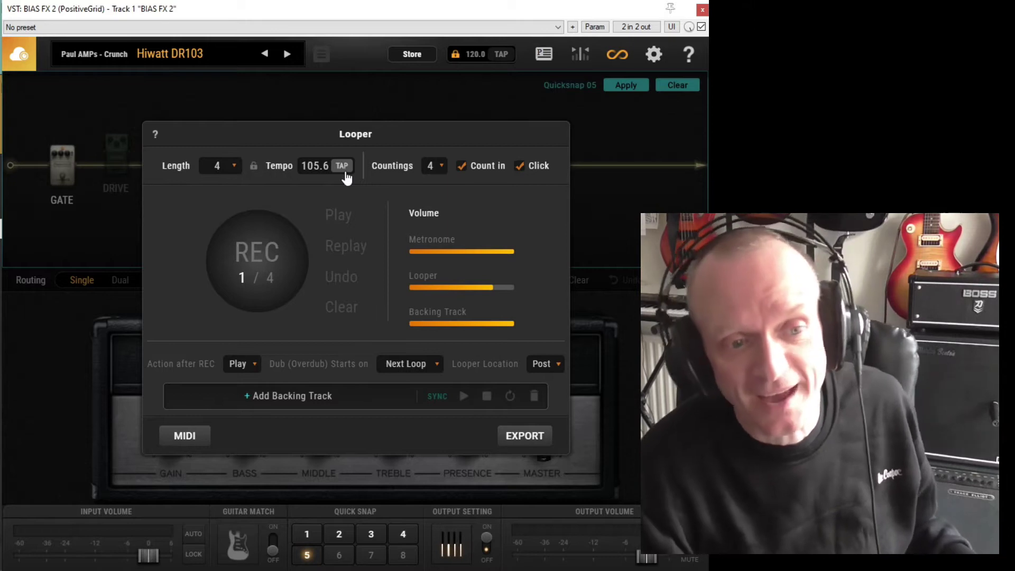
Replace the tapped Looper tempo with 80
left_click(322, 166)
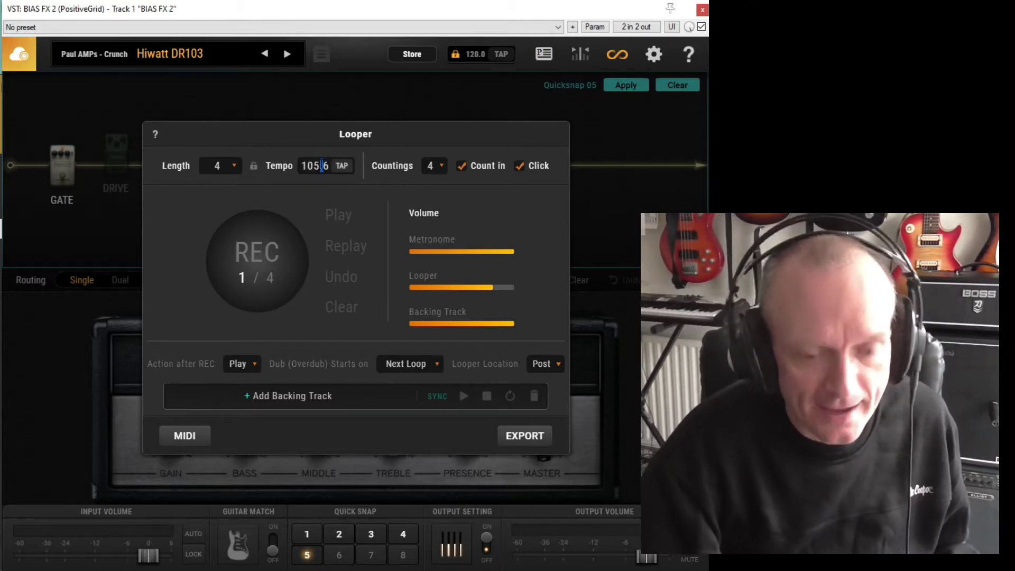
type("8")
double_click(322, 165)
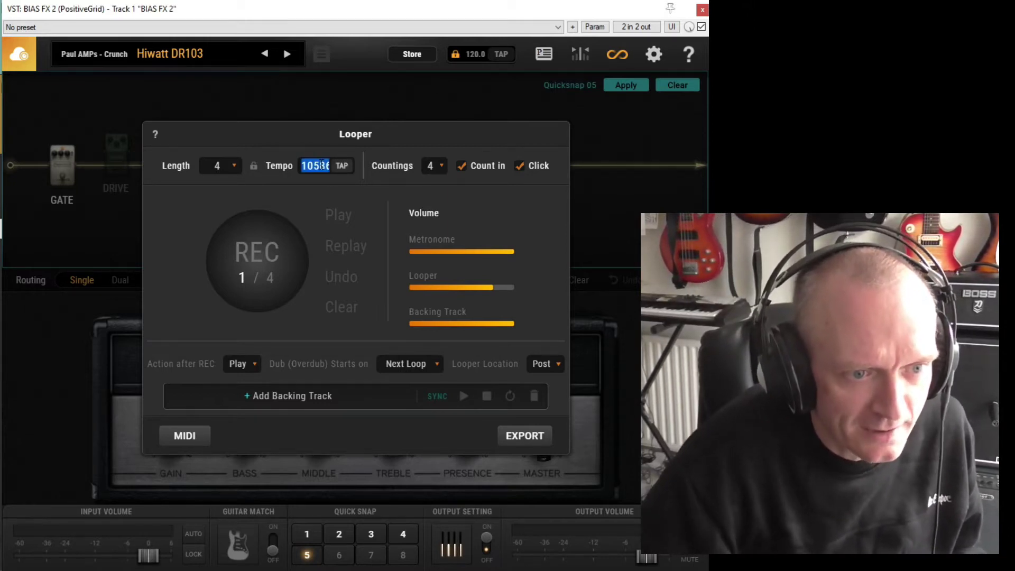
type("80")
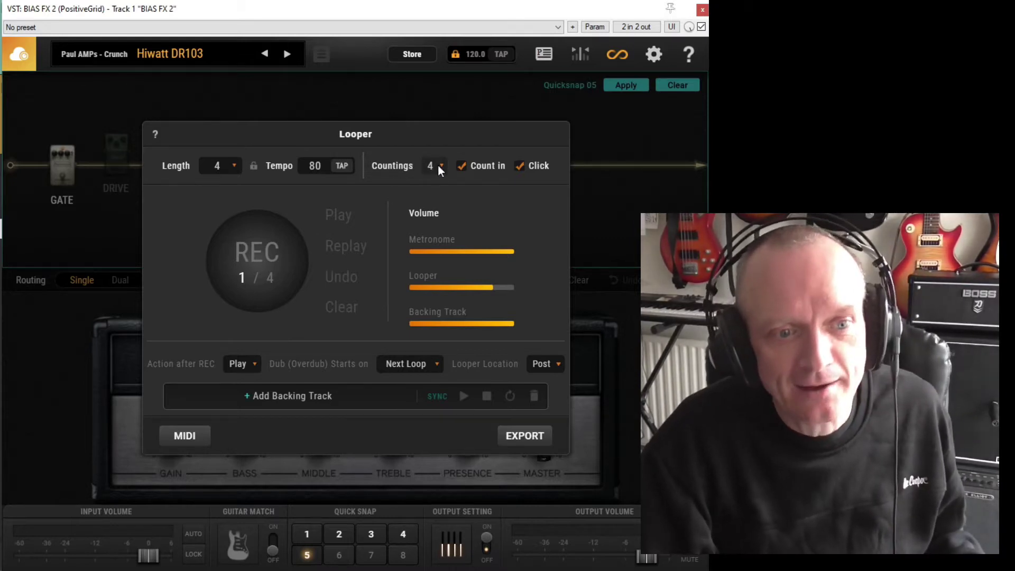
Try the Looper's countings at 3 and at 7, and return the value to 4
left_click(441, 166)
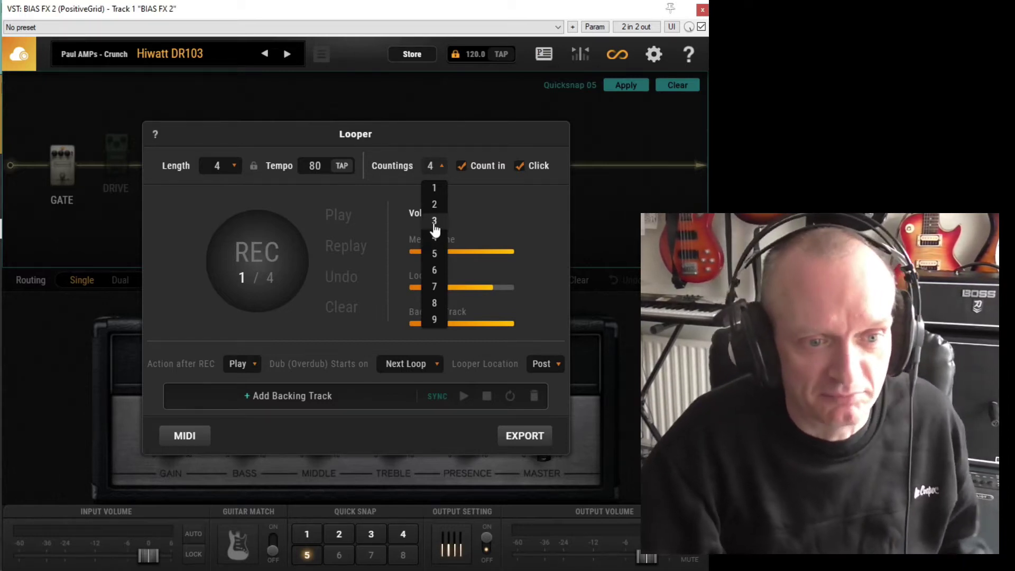
left_click(434, 221)
left_click(433, 167)
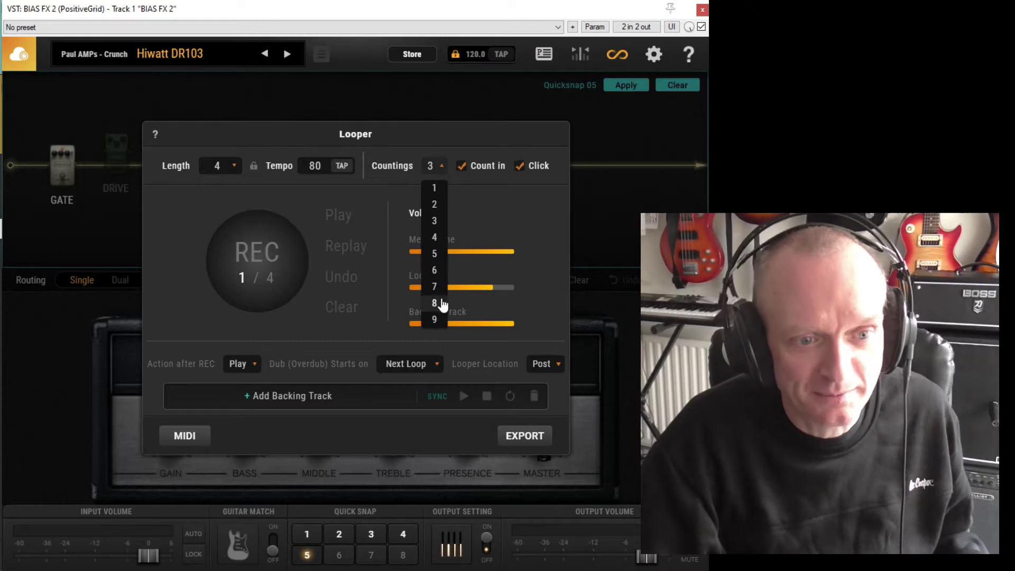
left_click(442, 167)
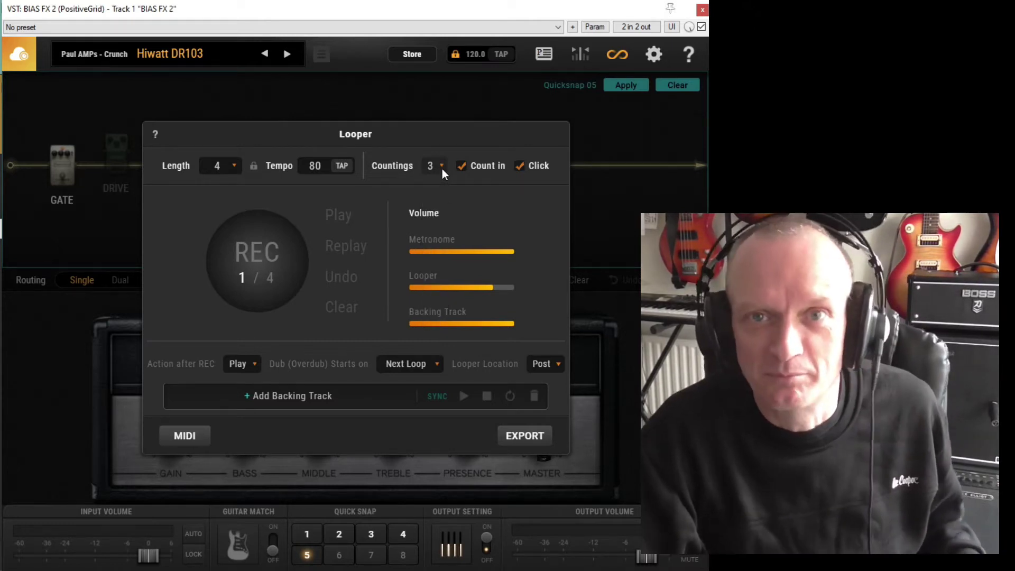
left_click(442, 167)
left_click(434, 286)
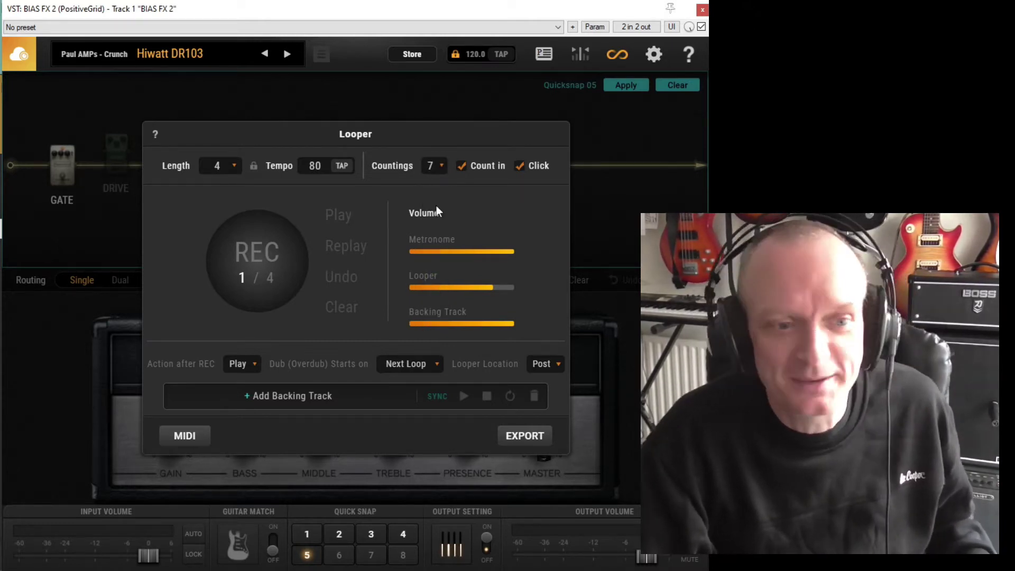
left_click(435, 174)
left_click(438, 241)
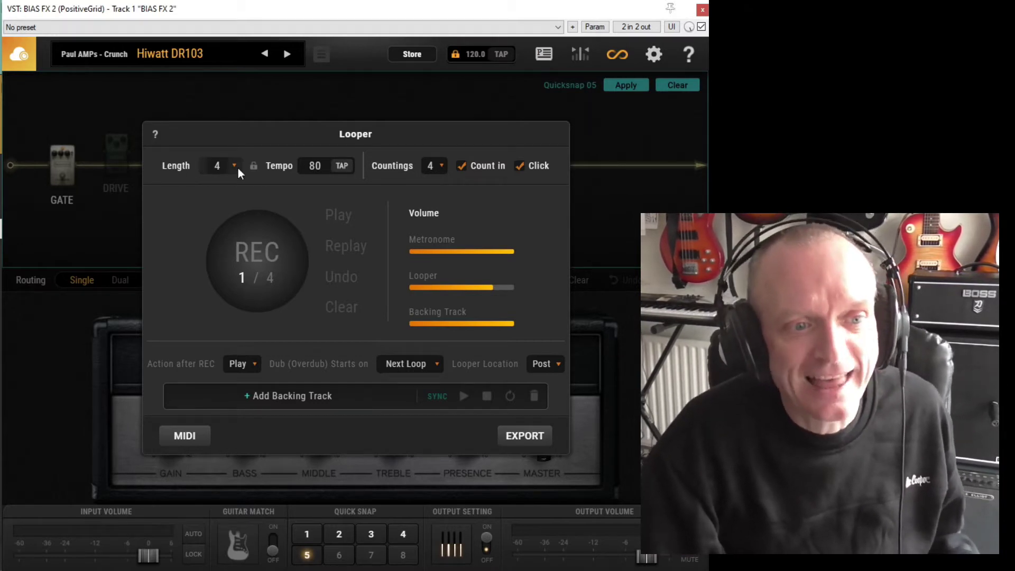
View the loop length options, keep 4, and record a first loop, stopping its playback once it has been captured
left_click(238, 168)
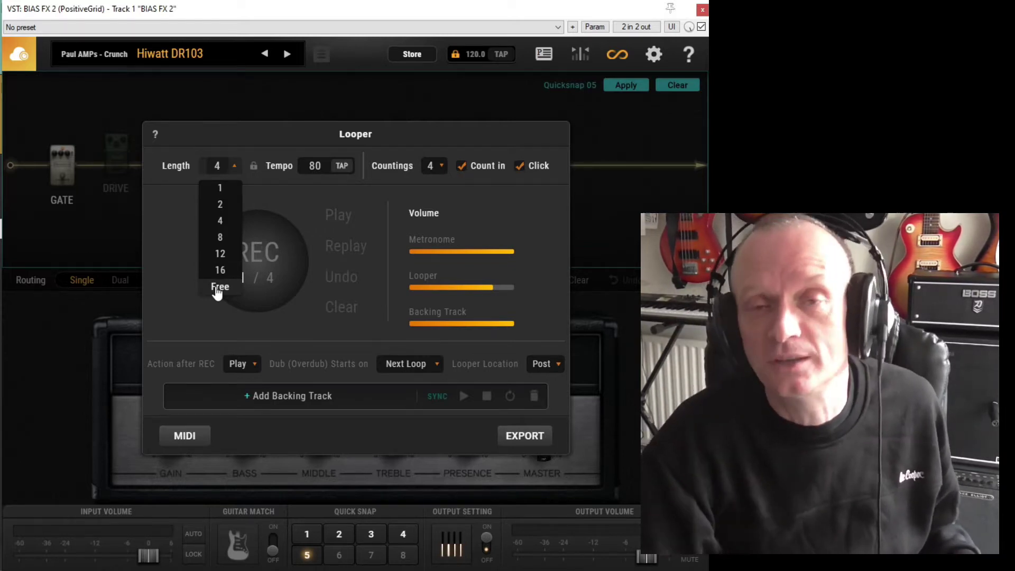
left_click(305, 131)
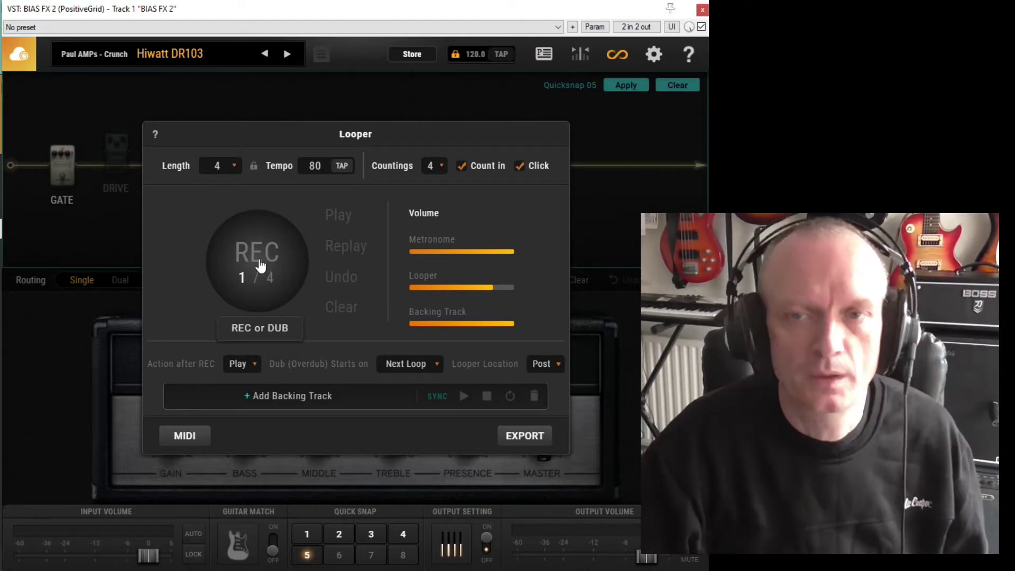
left_click(259, 266)
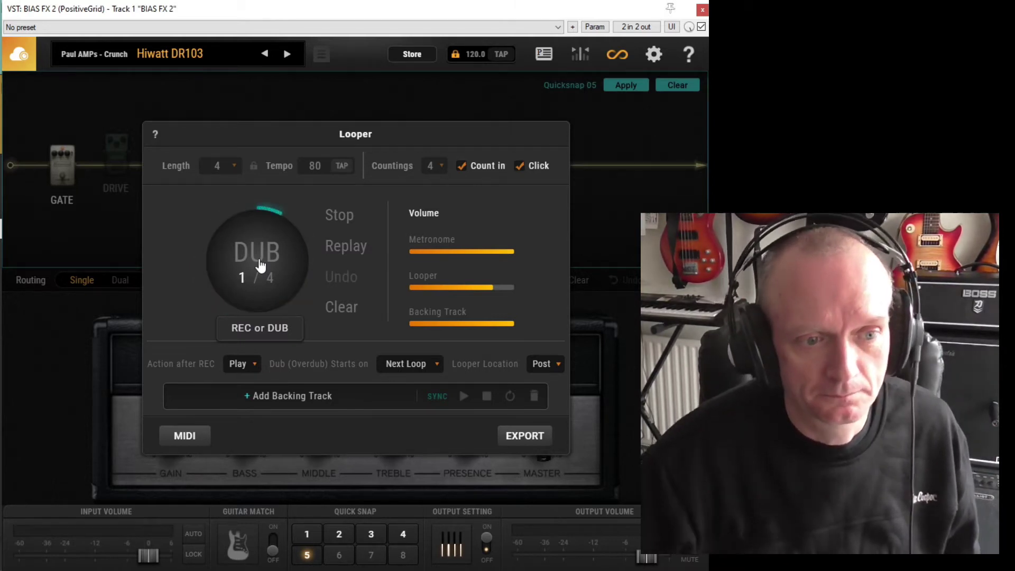
left_click(344, 214)
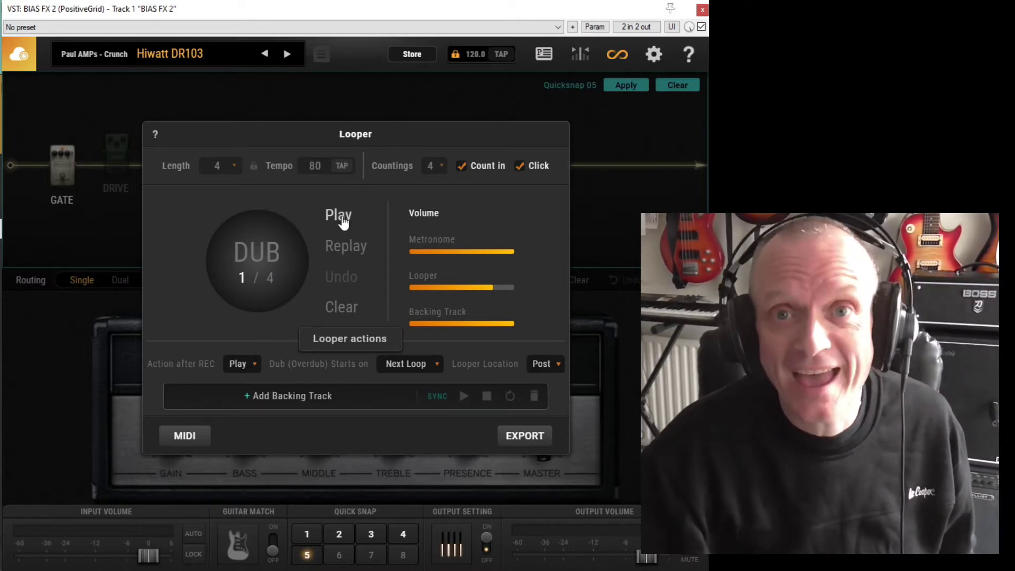
Play back the recorded loop and stop it, repeating this once more
left_click(344, 217)
left_click(343, 218)
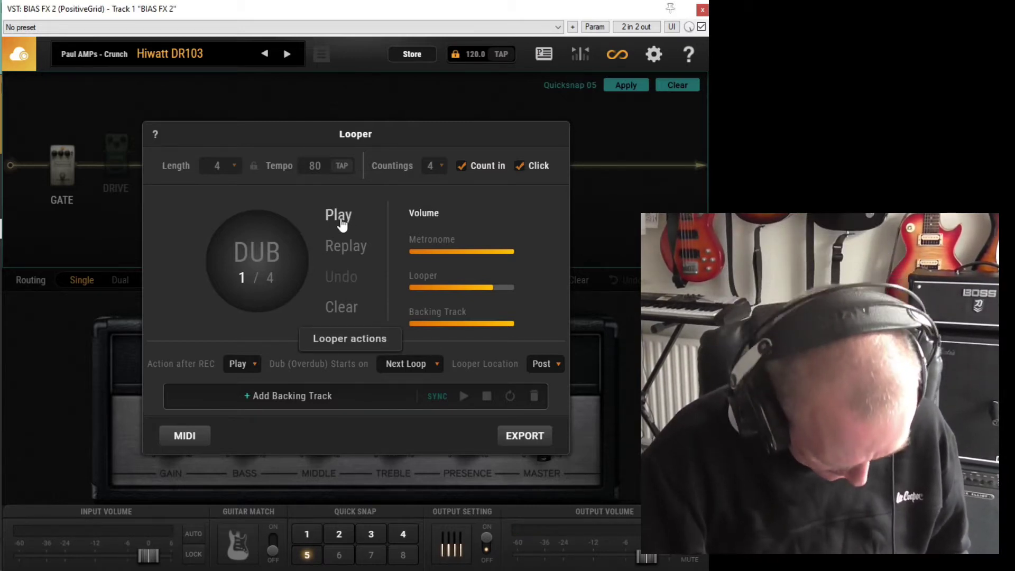
left_click(332, 218)
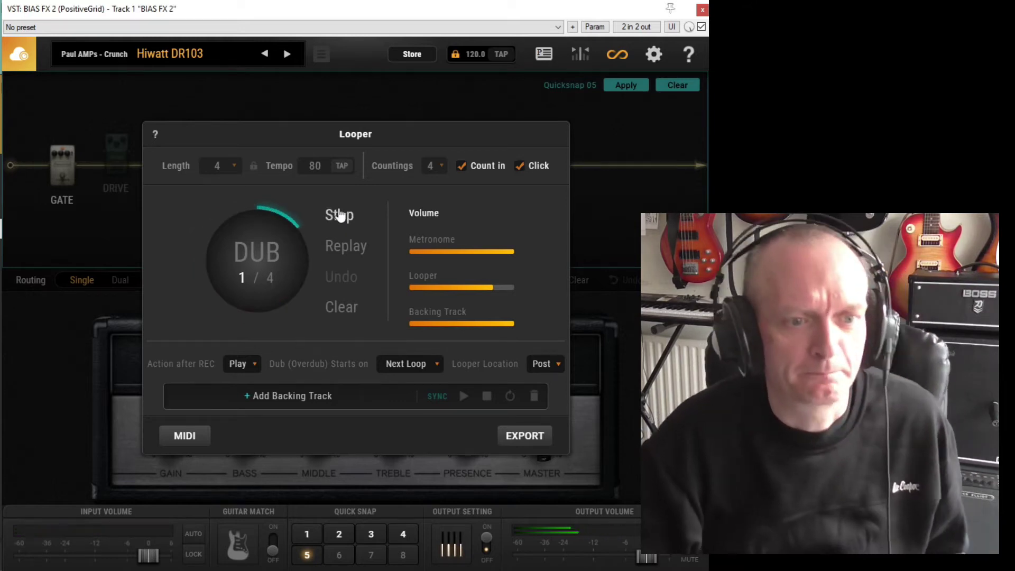
left_click(339, 215)
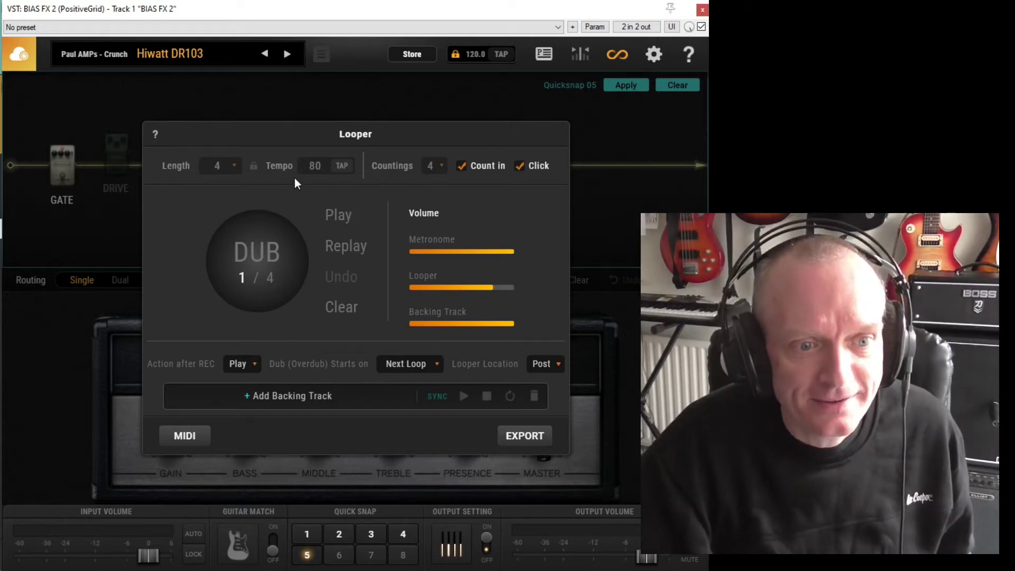
Audition the loop by playing it and restarting it from the beginning with Replay, and stop it
mouse_move(407, 169)
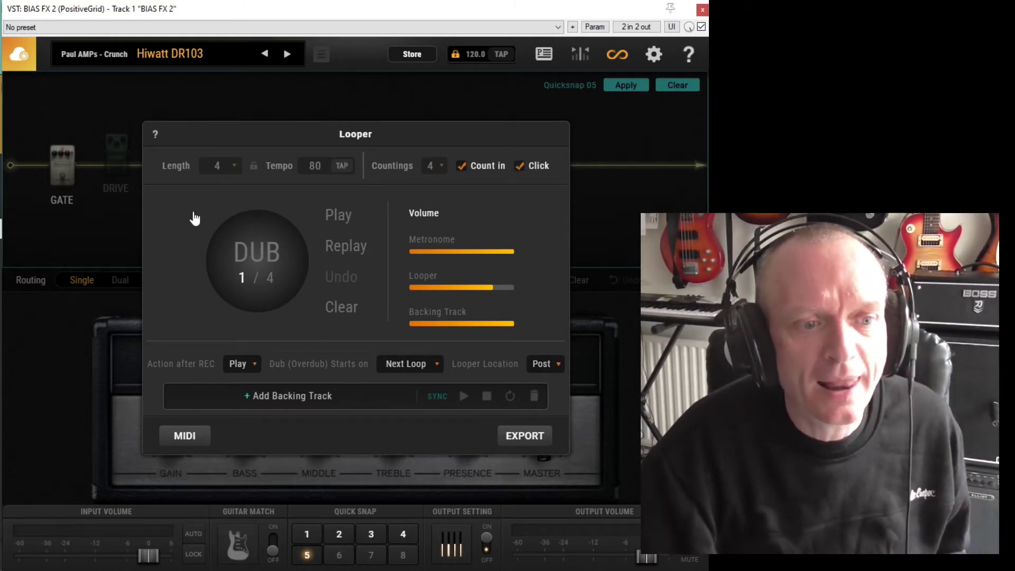
left_click(338, 216)
left_click(338, 217)
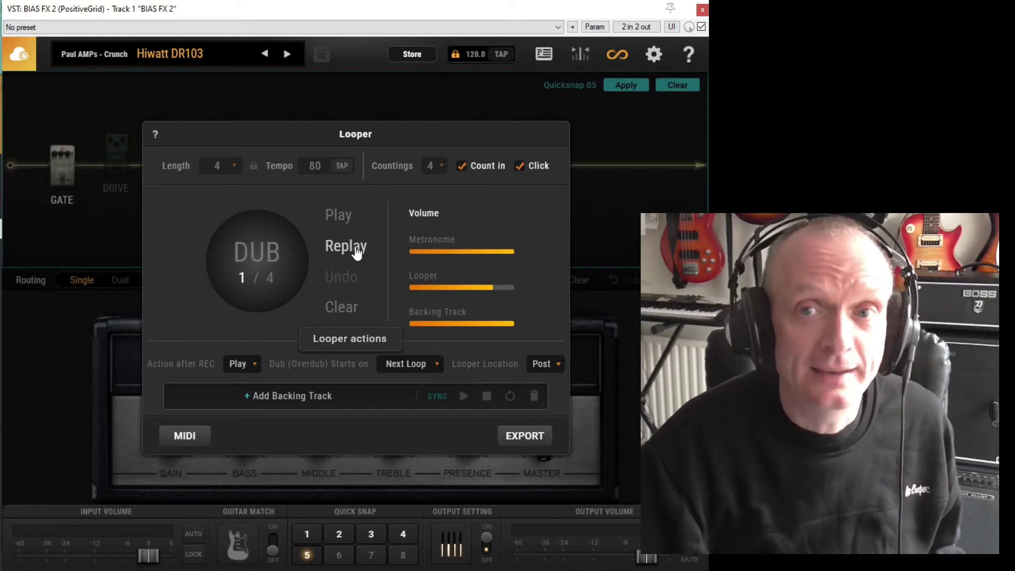
left_click(357, 253)
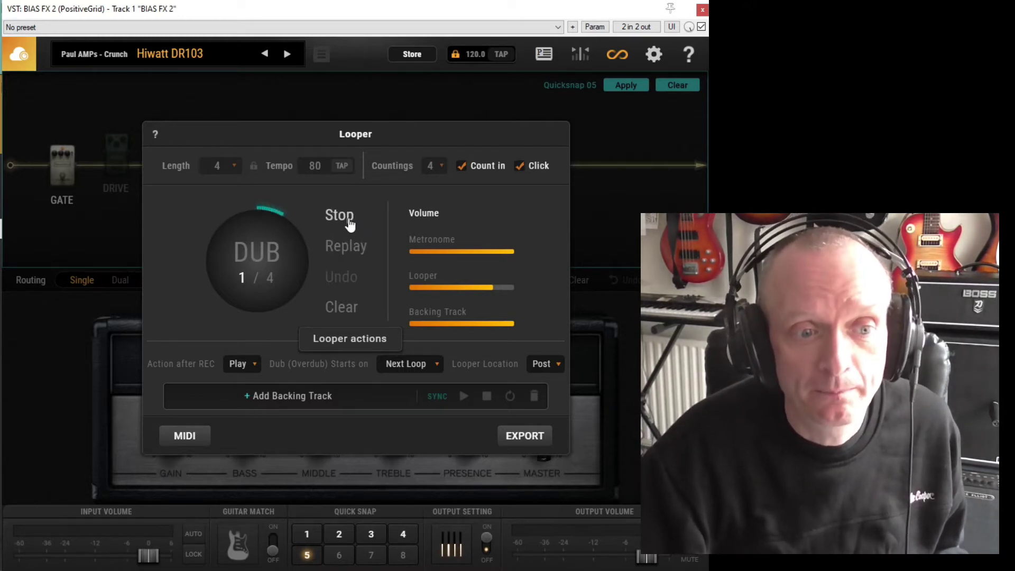
left_click(350, 223)
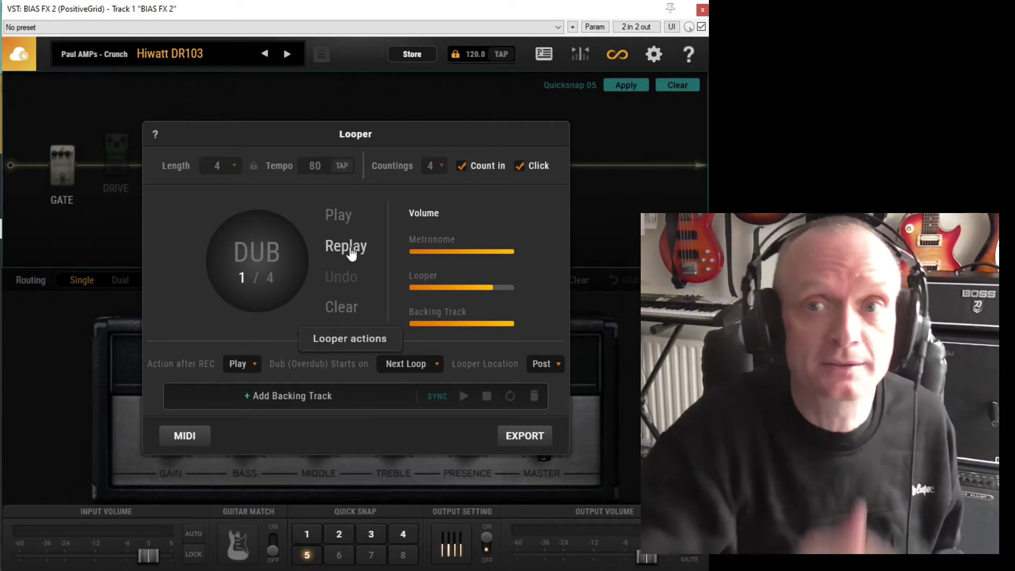
left_click(336, 218)
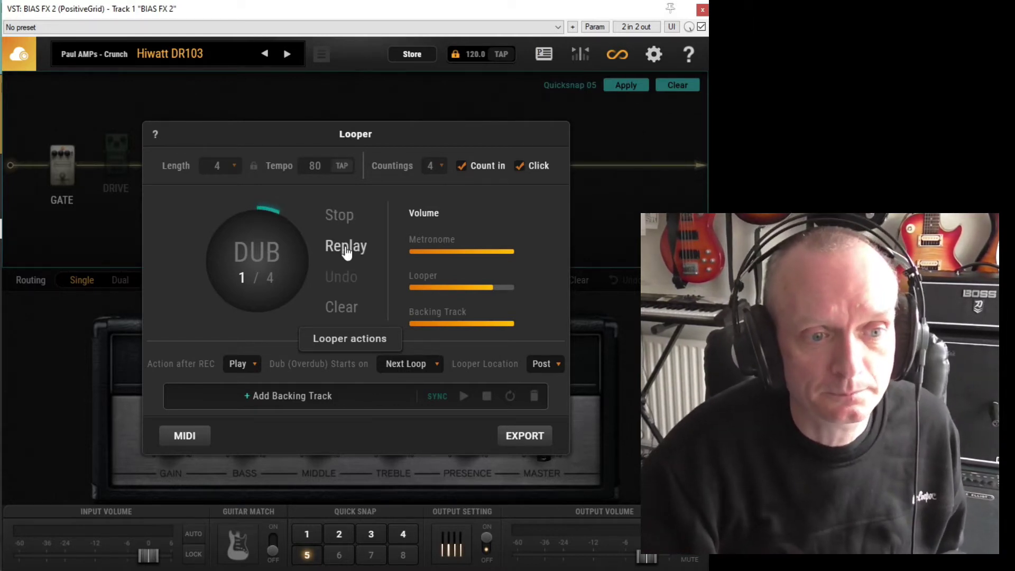
left_click(347, 252)
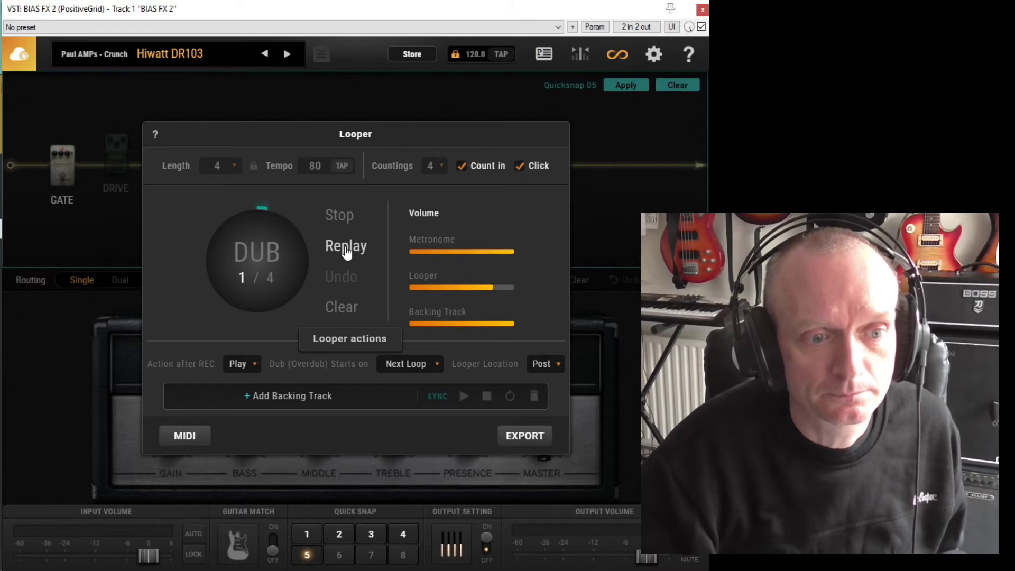
left_click(341, 216)
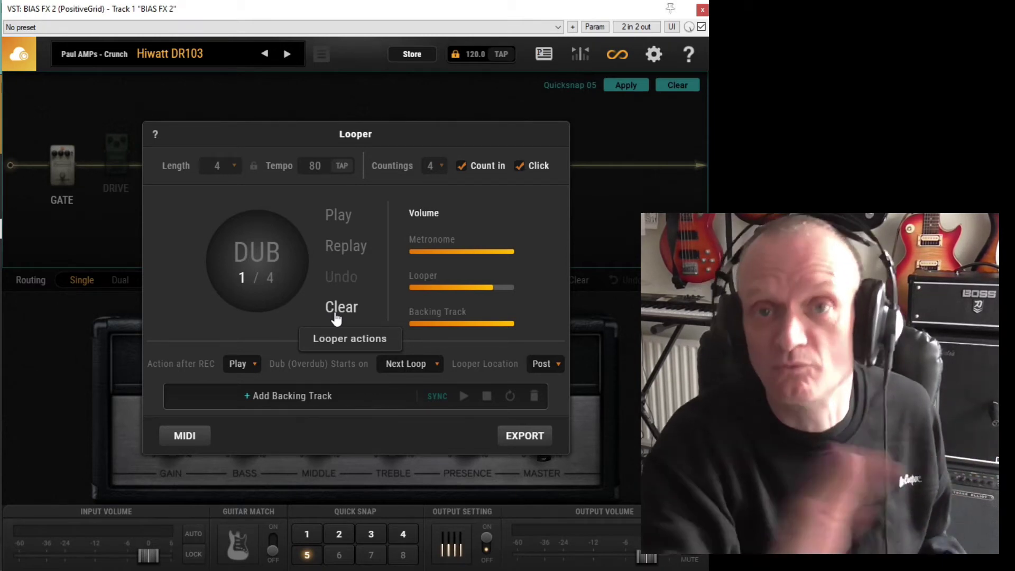
Clear the recorded loop and record a new one with an overdub layered onto it, stopping the Looper at the end
left_click(336, 317)
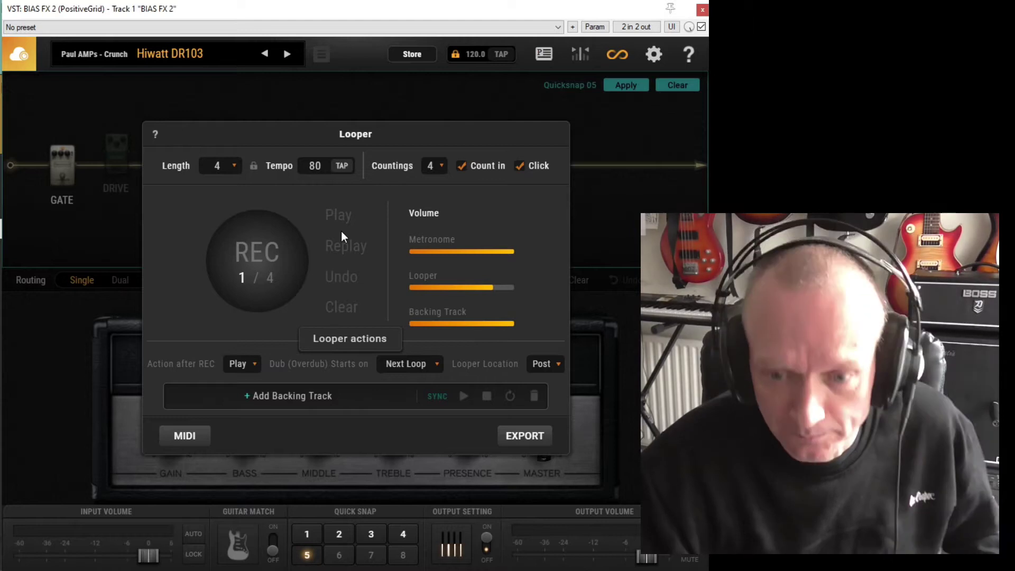
left_click(268, 263)
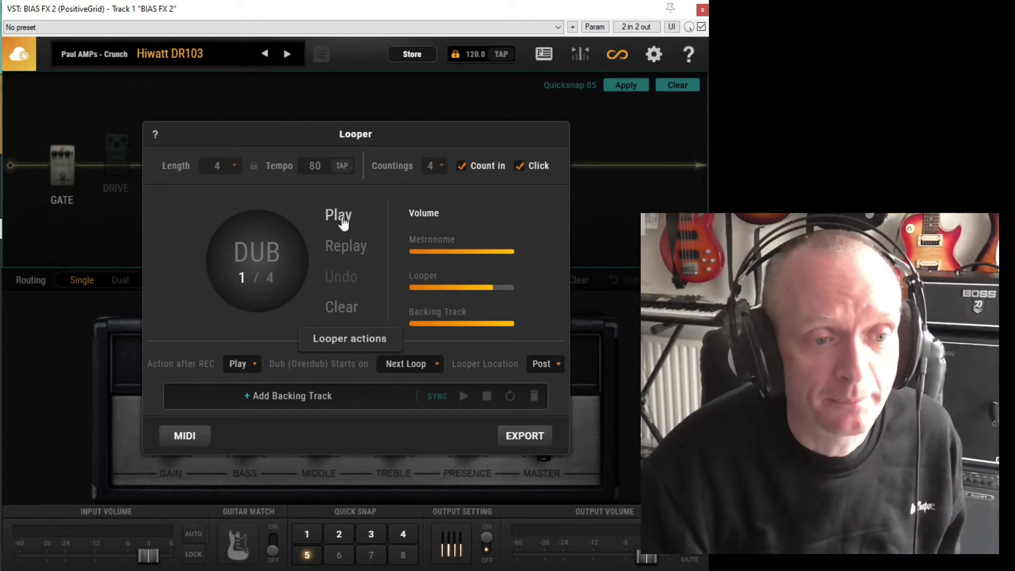
left_click(342, 222)
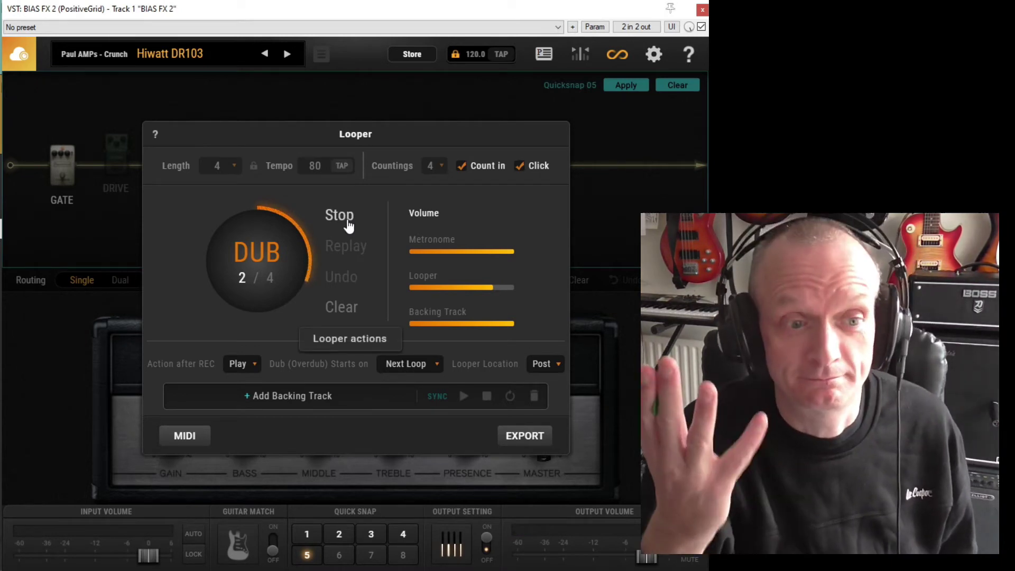
left_click(338, 226)
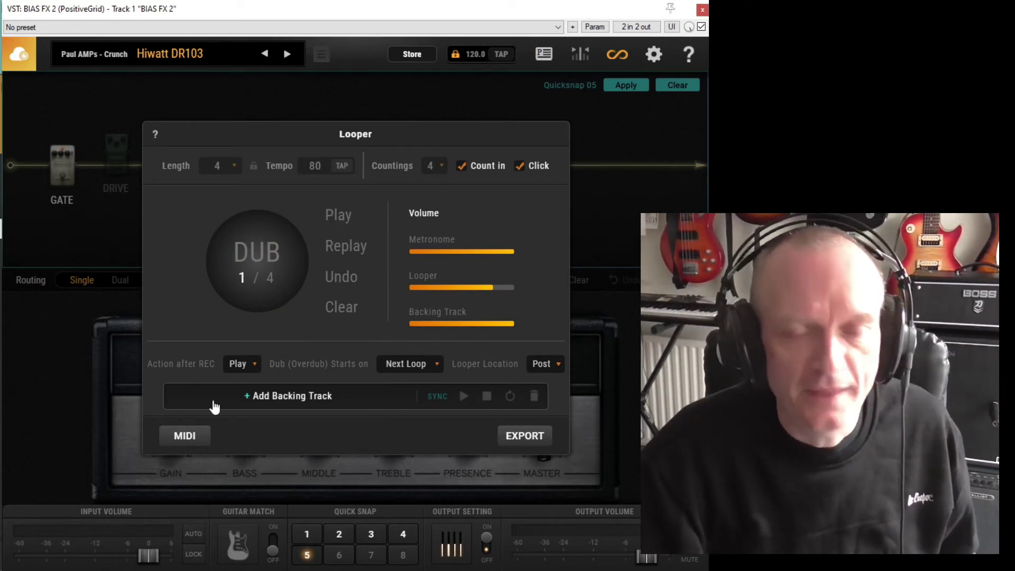
Examine the choices for the action after recording and leave the setting at Play
left_click(244, 372)
left_click(249, 366)
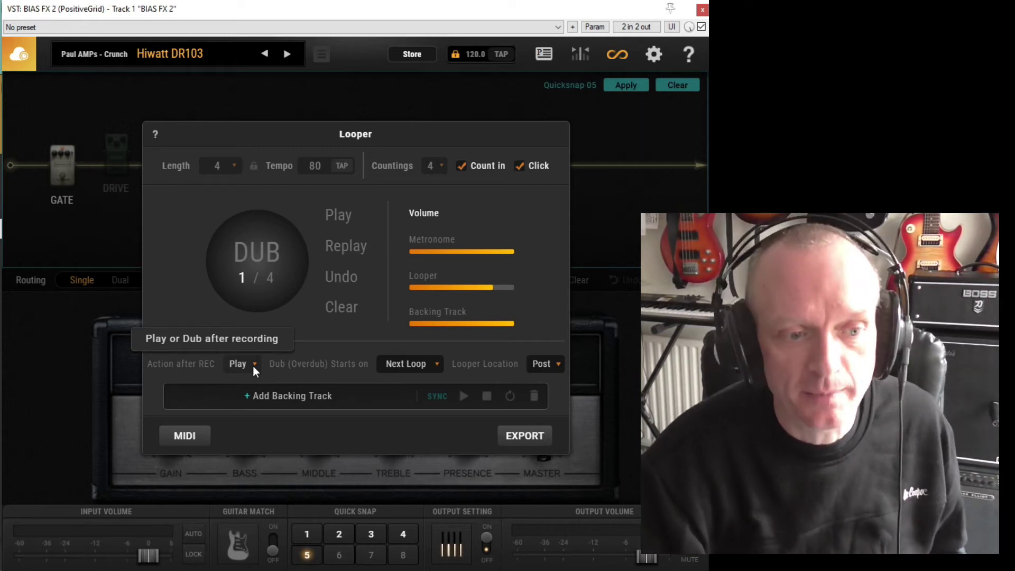
left_click(250, 366)
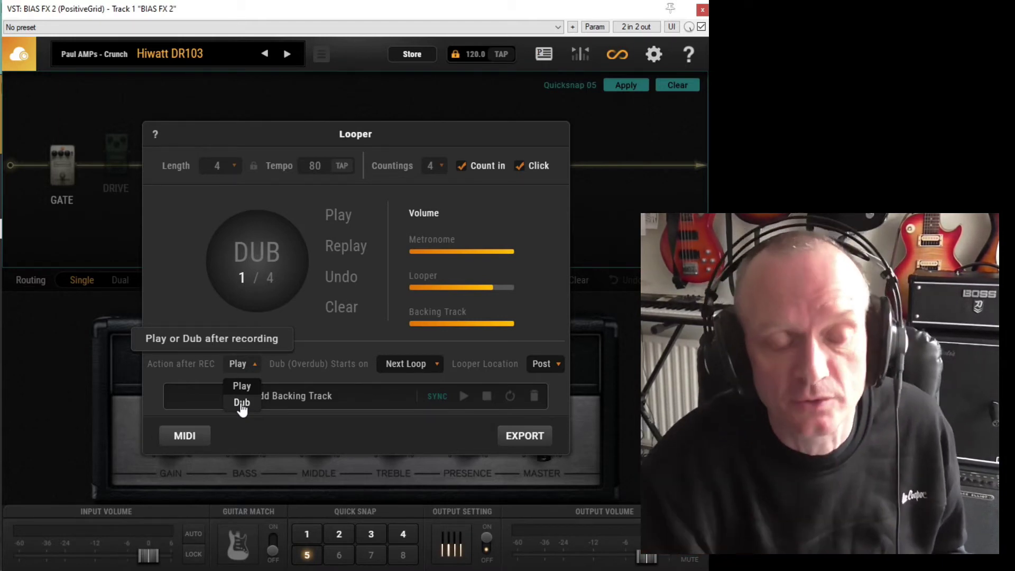
left_click(303, 376)
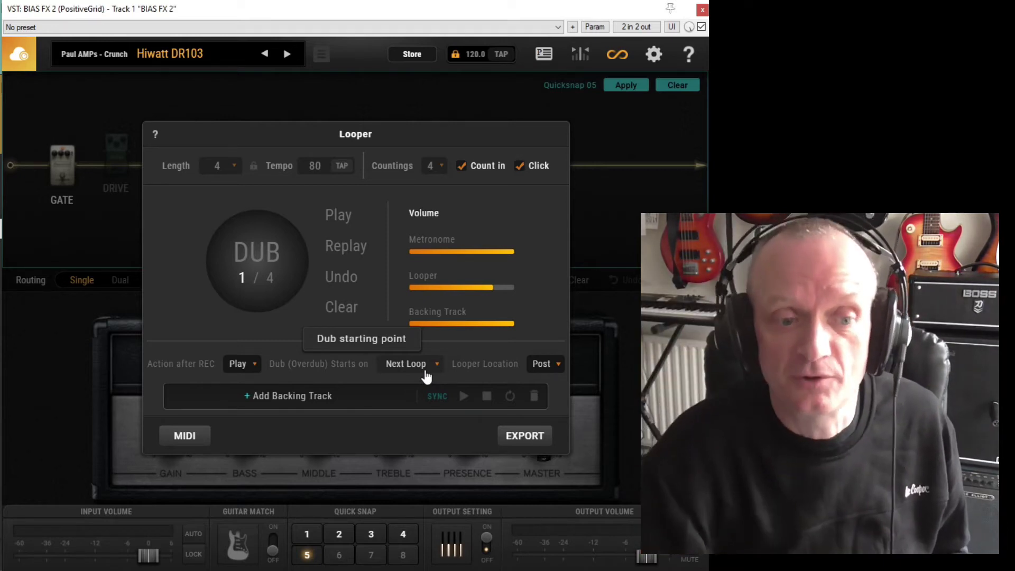
Examine the choices for the overdub starting point and the Looper location, leaving them at Next Loop and Post
left_click(427, 376)
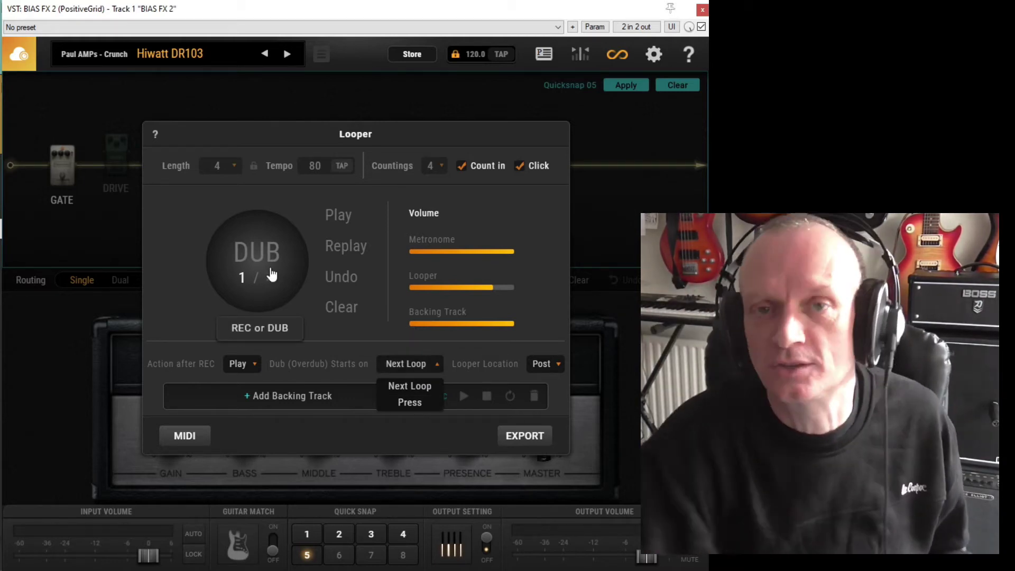
left_click(553, 376)
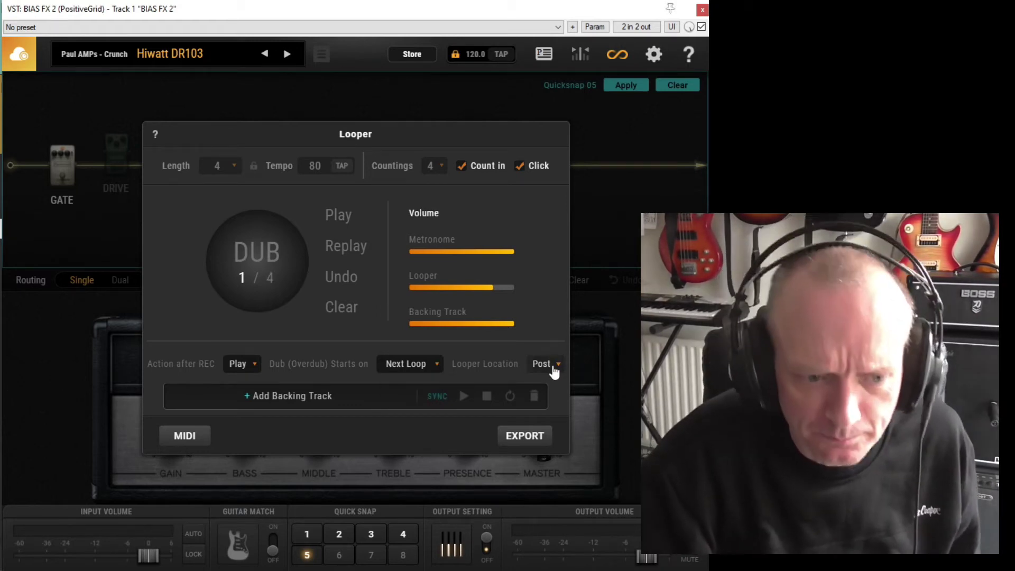
left_click(556, 365)
left_click(554, 364)
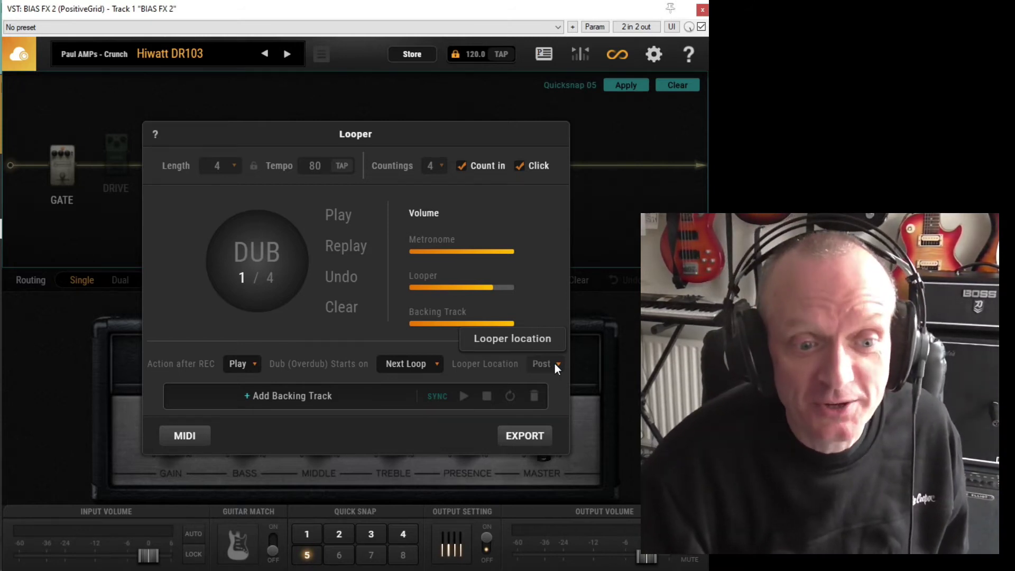
Audition the loop with the Looper location set to Pre, and return the location to Post
left_click(553, 365)
left_click(550, 406)
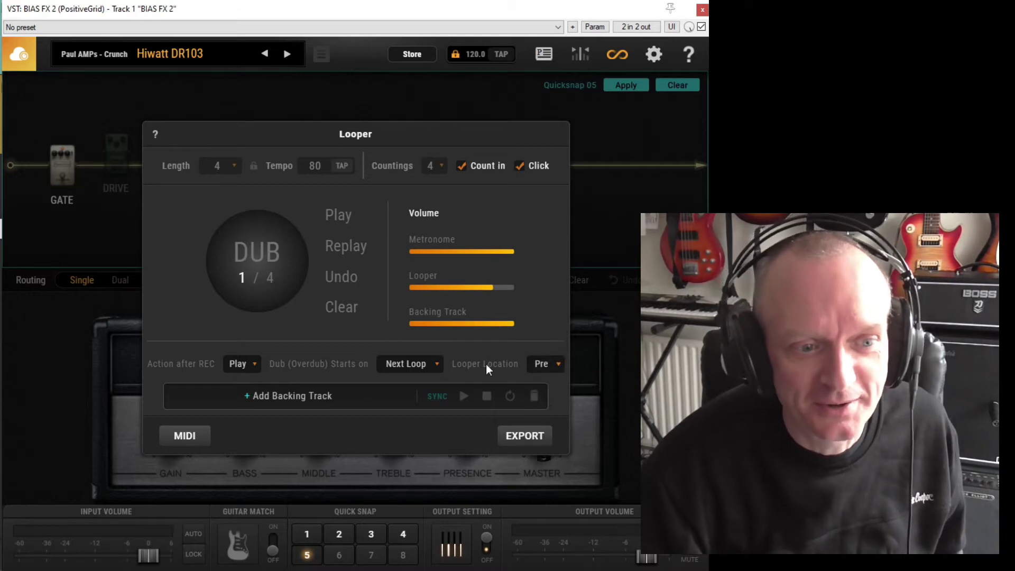
left_click(341, 221)
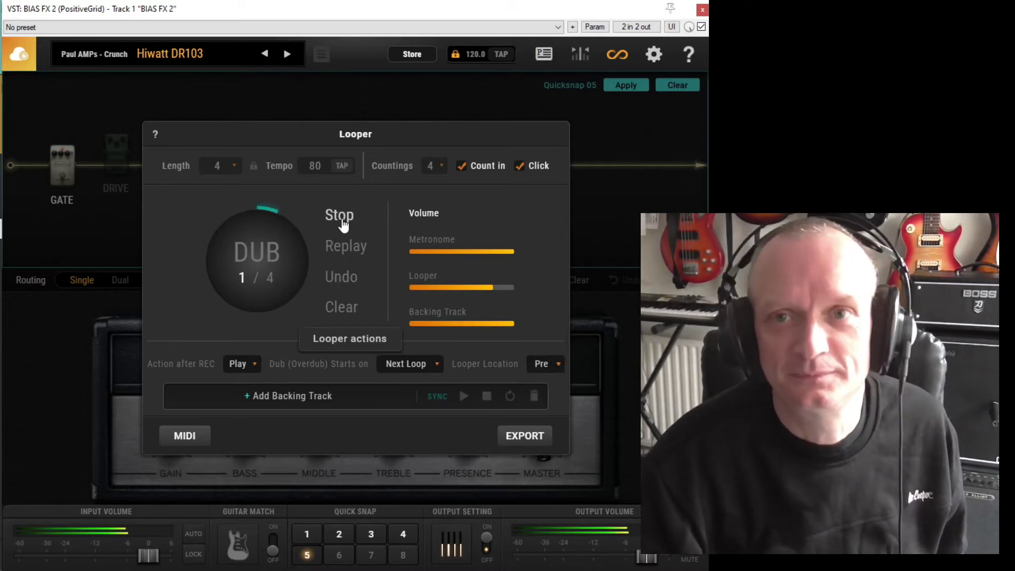
left_click(341, 221)
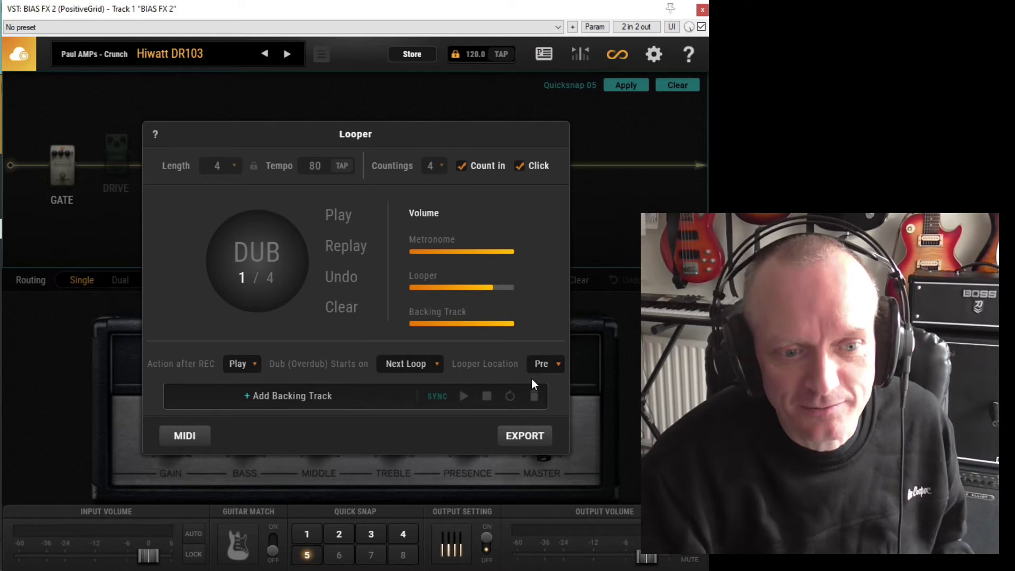
left_click(553, 365)
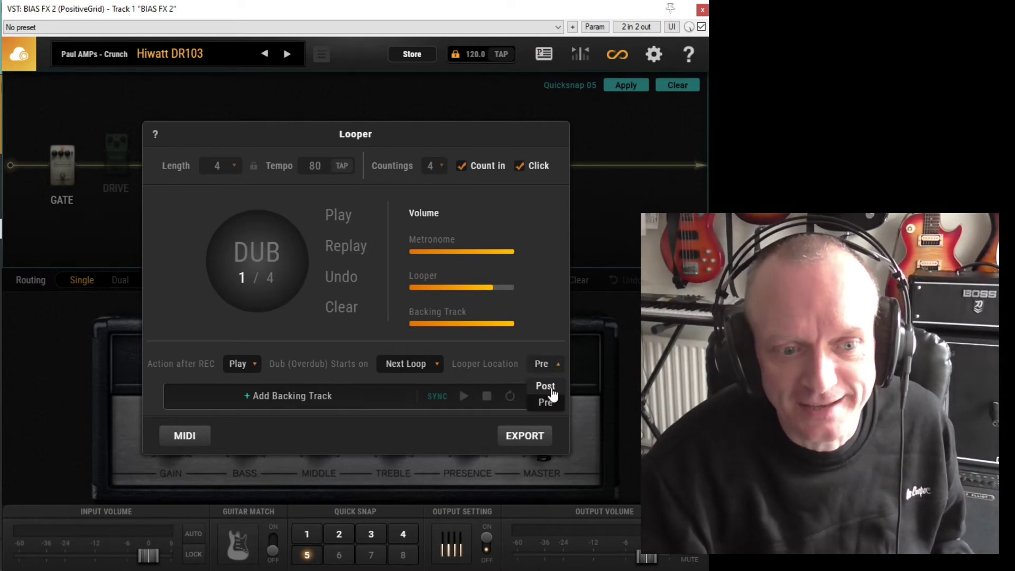
left_click(549, 389)
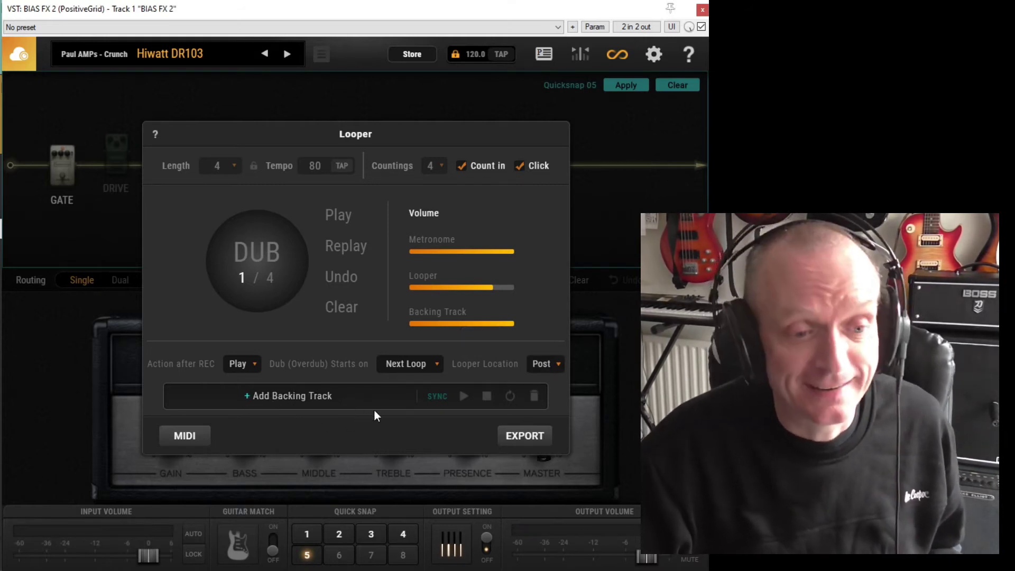
Open the audio file browser for adding a backing track and cancel it
left_click(265, 402)
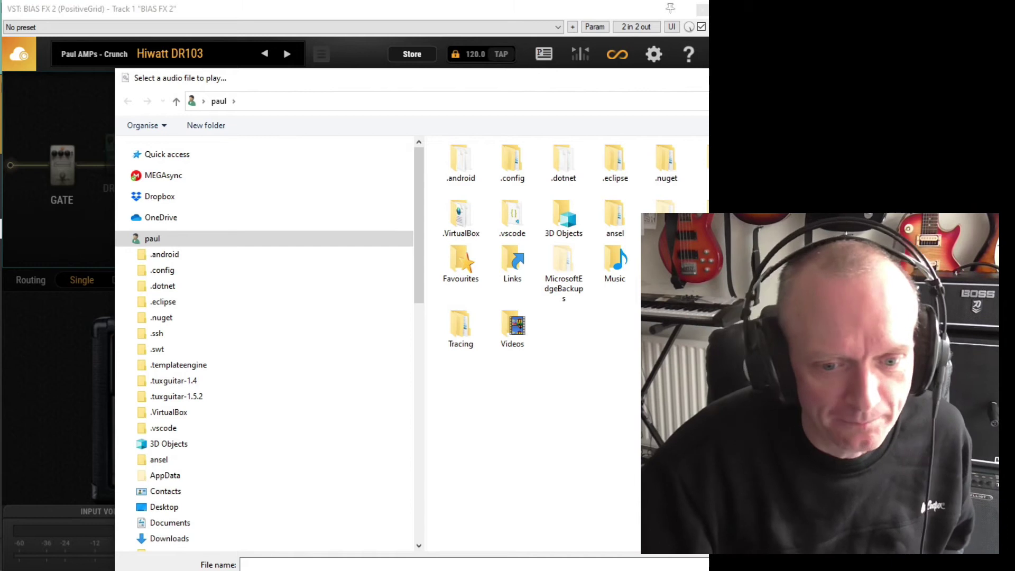
key("Escape")
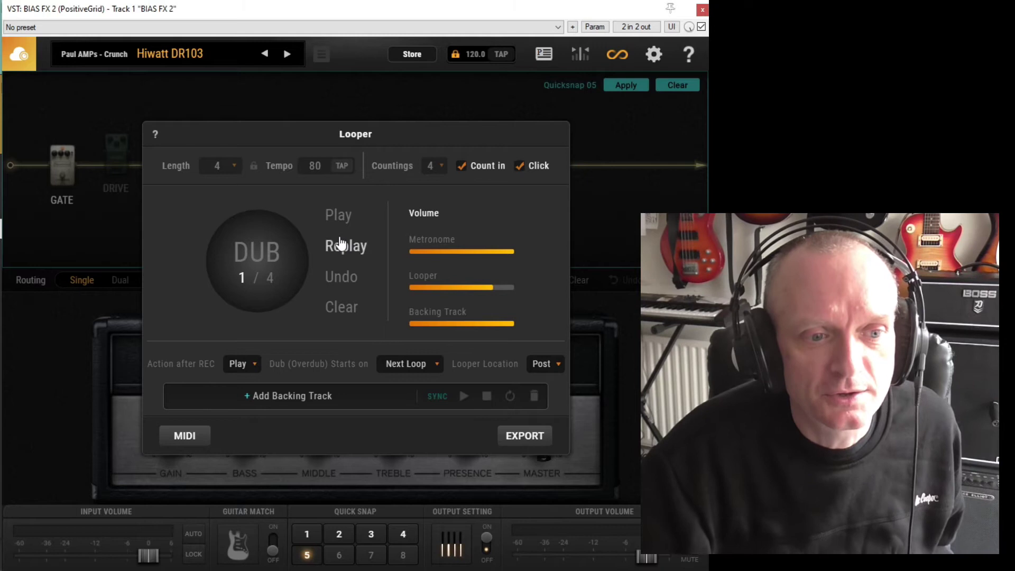
Close the Looper, switch to Quick Snap 4 and return to Quick Snap 5
left_click(386, 98)
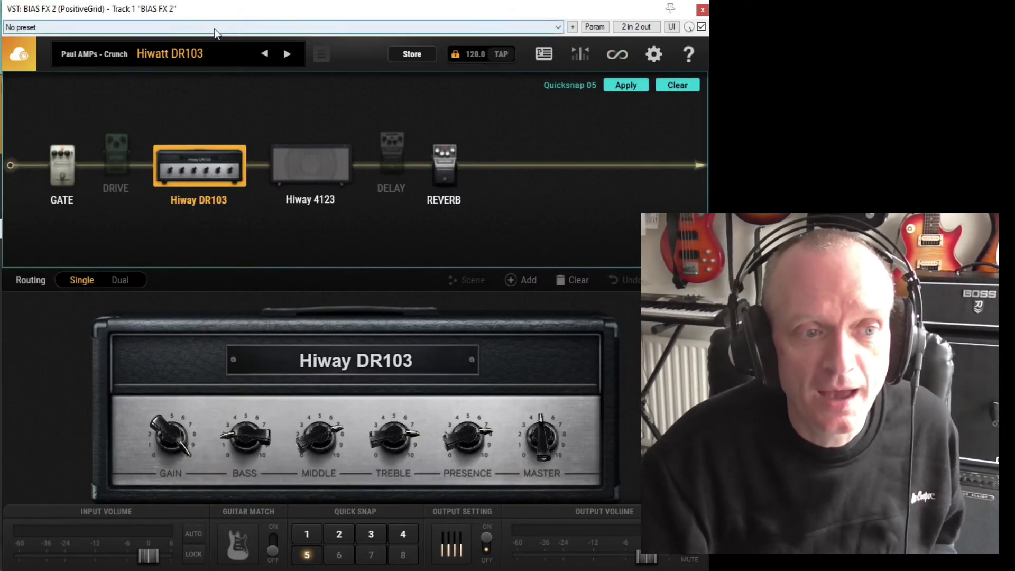
left_click(402, 537)
left_click(402, 537)
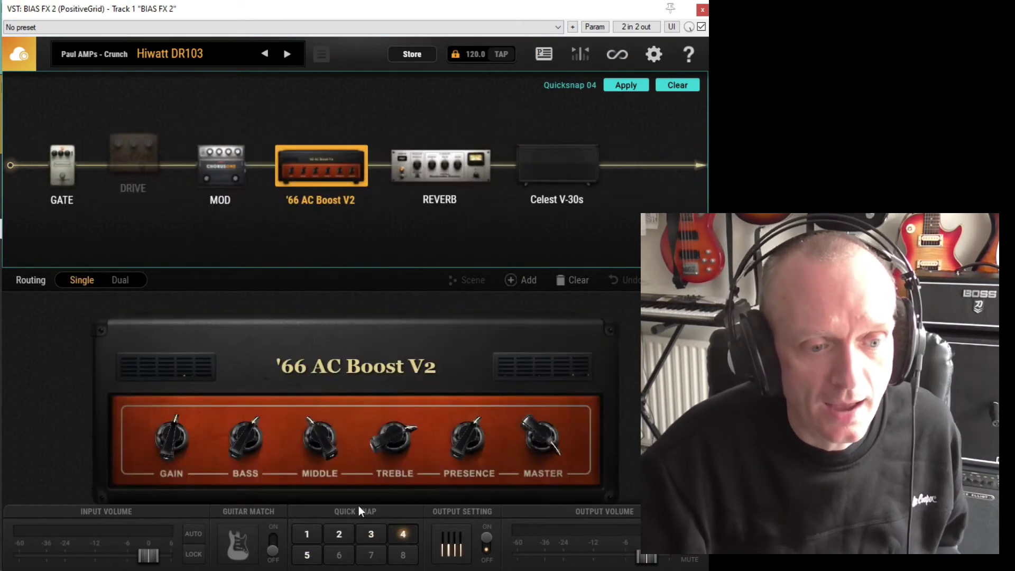
left_click(320, 561)
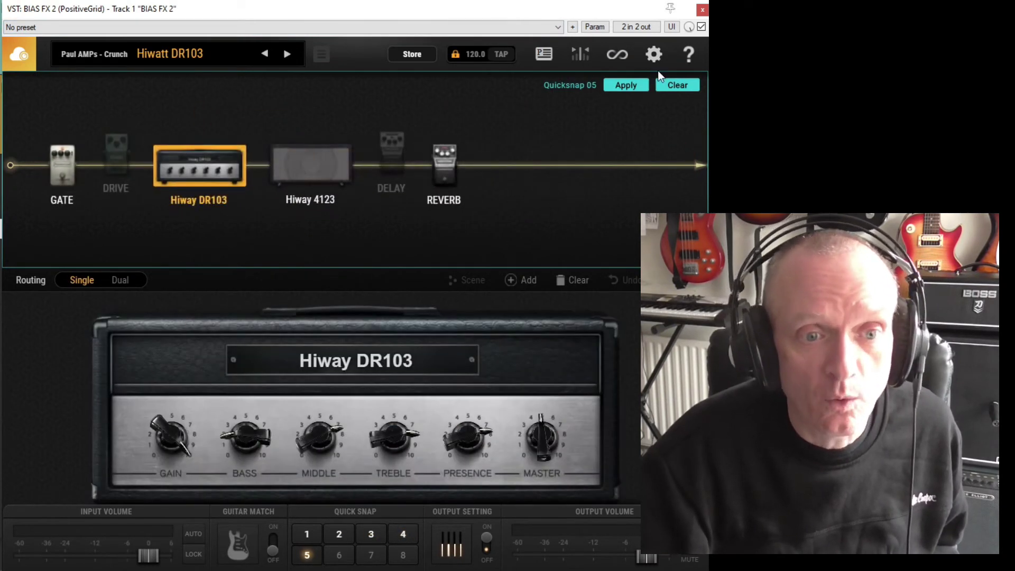
Reopen the Looper, play back the existing loop and stop it
left_click(619, 54)
left_click(344, 218)
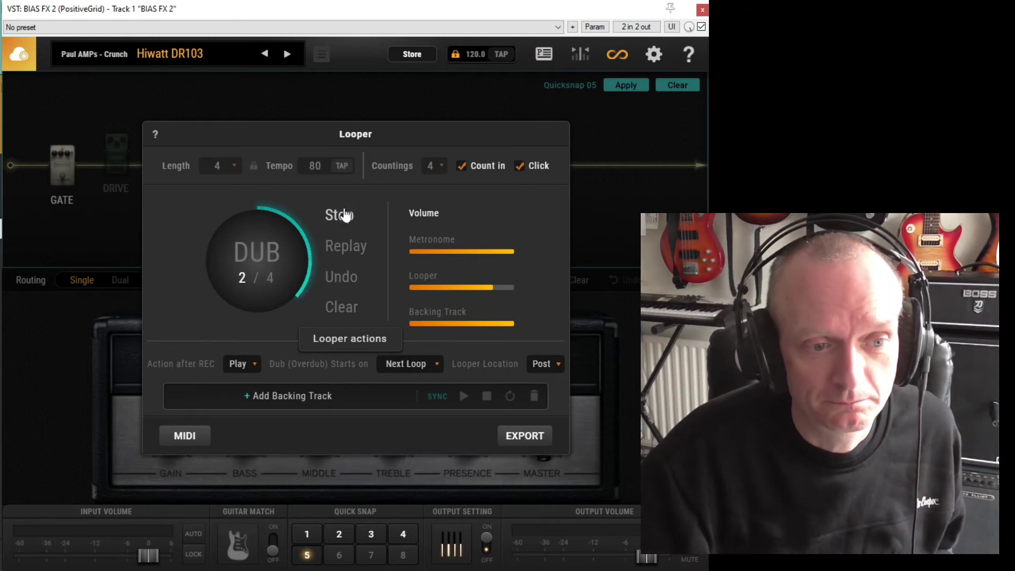
left_click(343, 213)
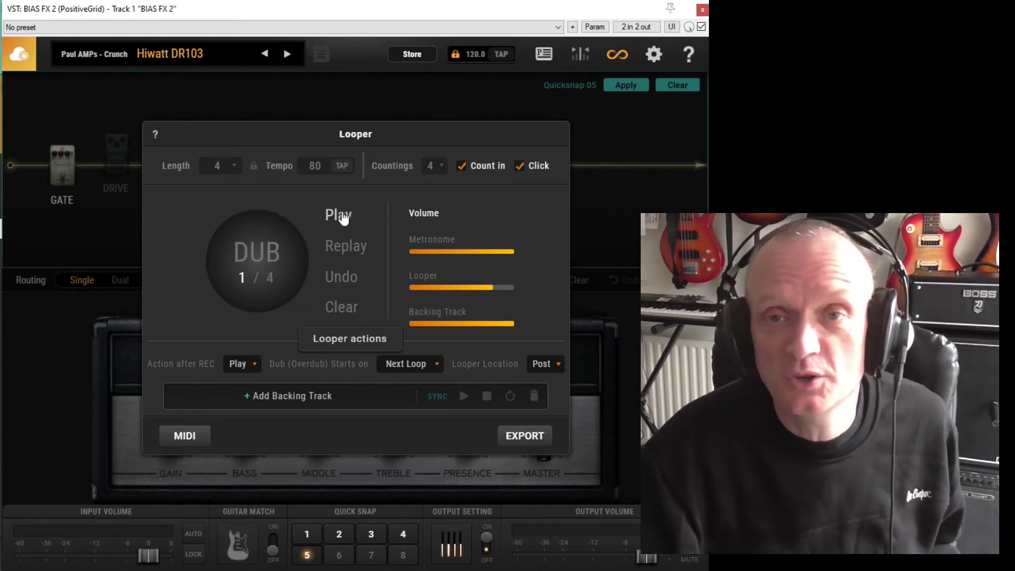
Clear the recorded loop and switch the guitar sound to Quick Snap 4
left_click(347, 306)
left_click(605, 252)
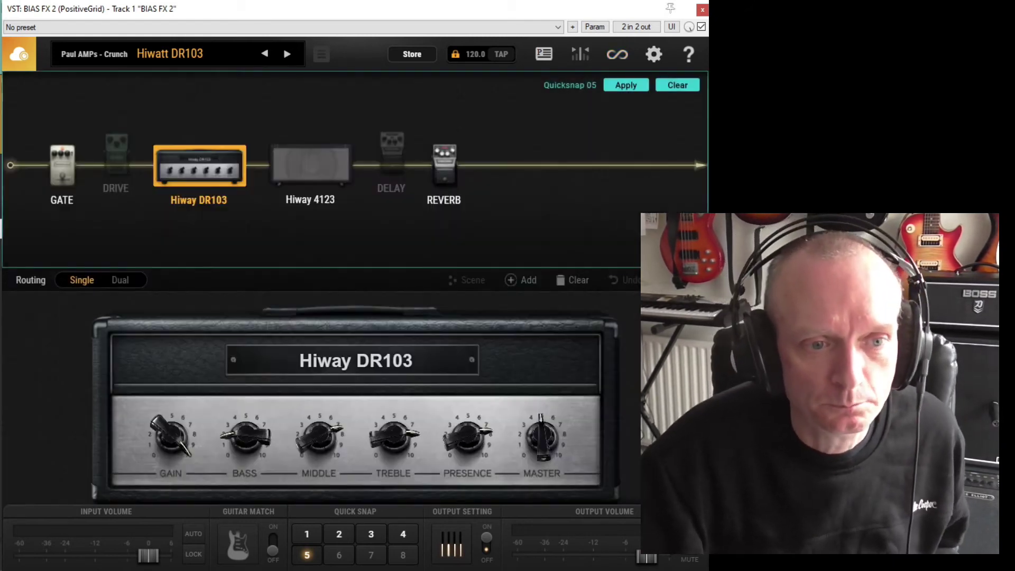
left_click(403, 537)
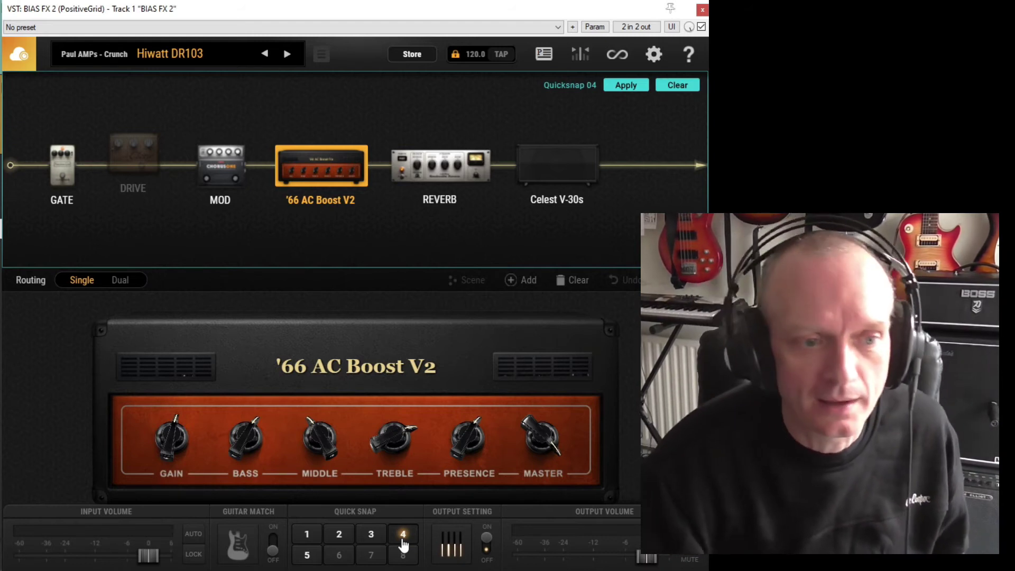
Record a new loop in the Looper with the Quick Snap 4 sound and stop its playback
left_click(618, 57)
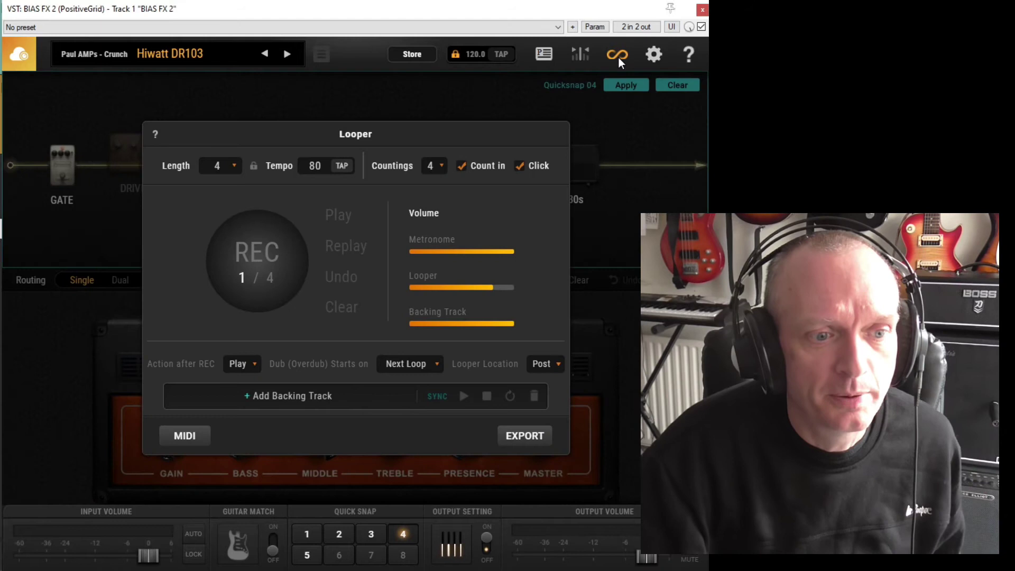
left_click(256, 253)
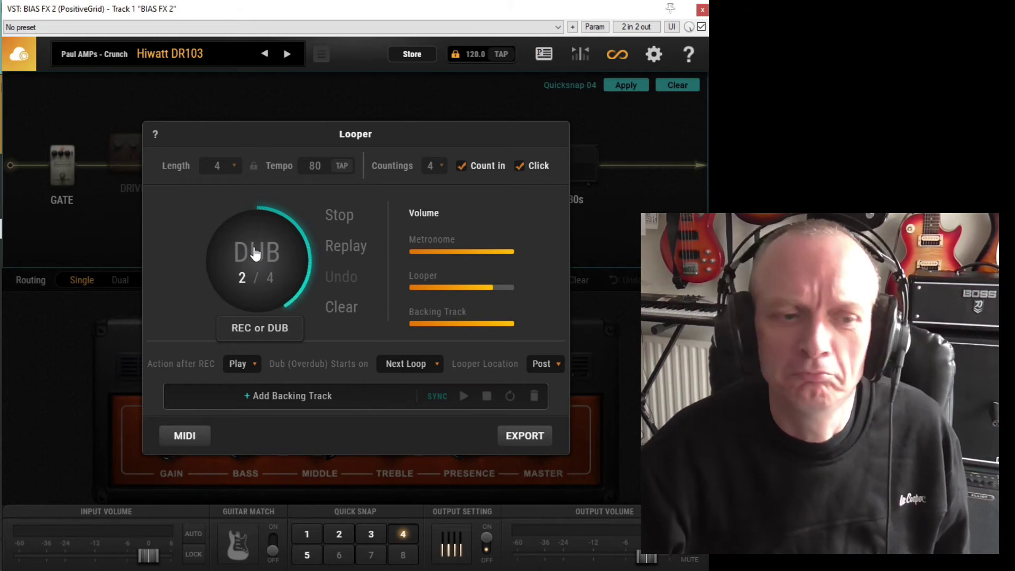
left_click(339, 215)
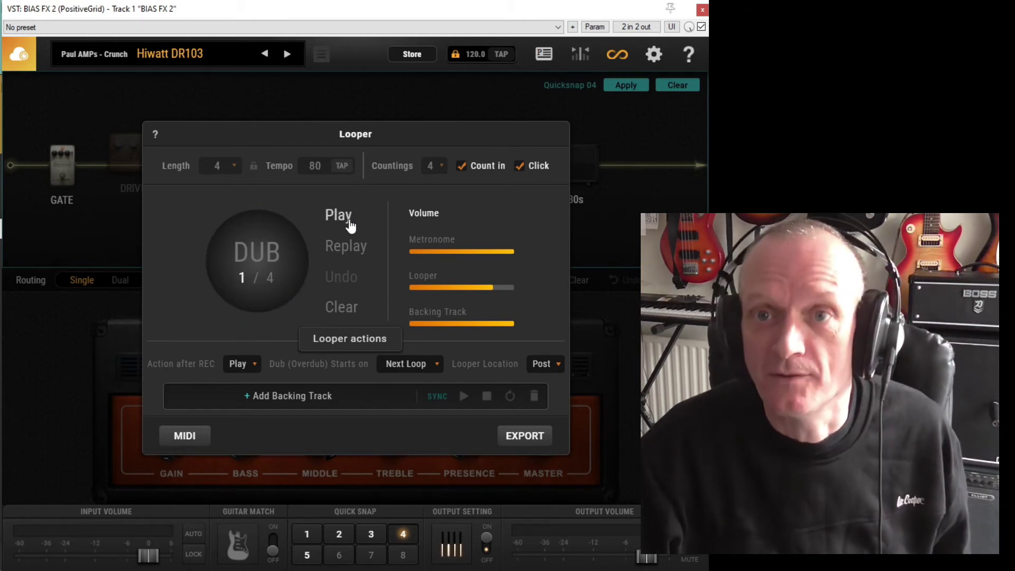
Switch to Quick Snap 5 and overdub a layer with that sound onto the playing loop, stopping the Looper at the end
left_click(609, 197)
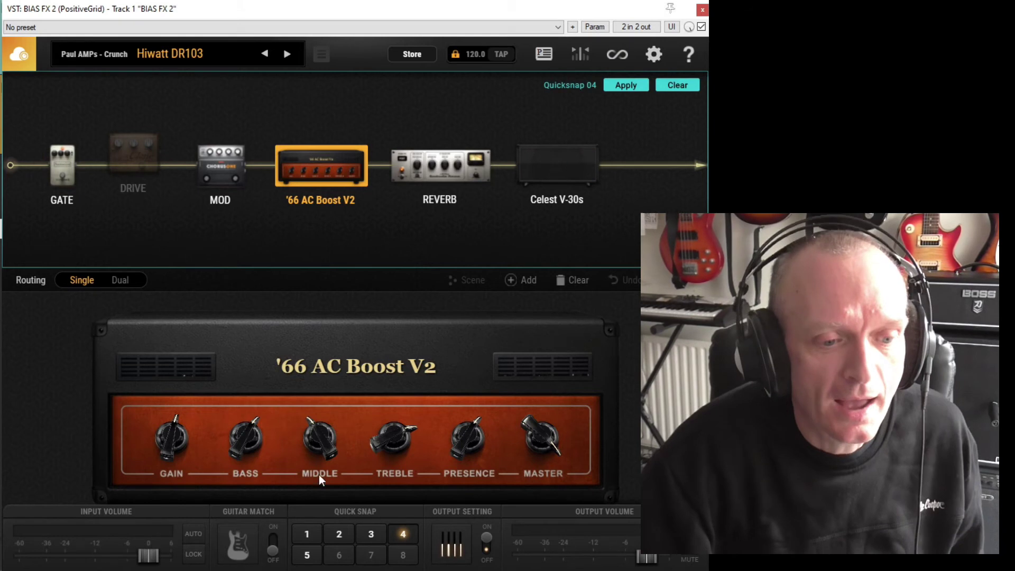
left_click(307, 556)
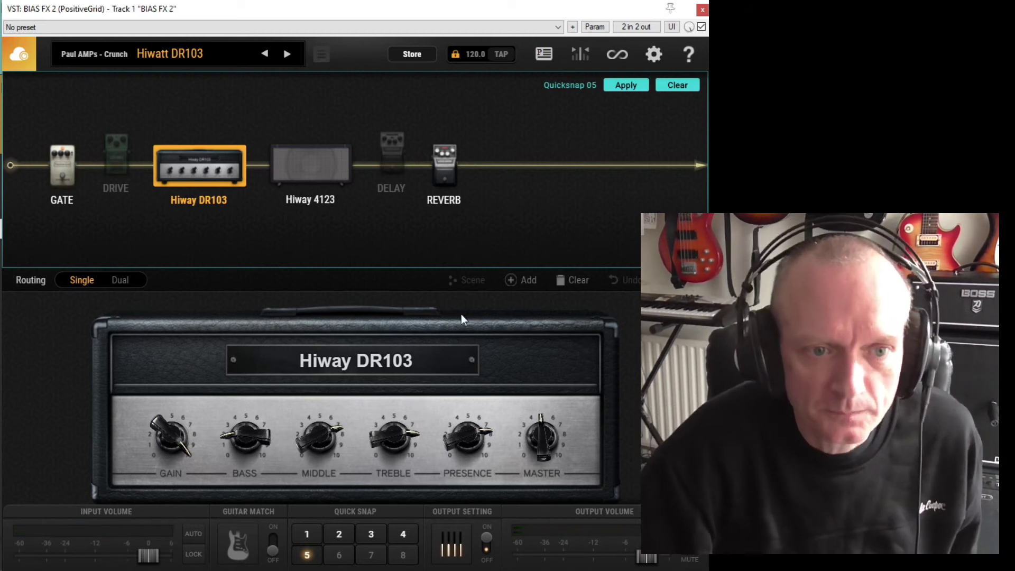
left_click(619, 54)
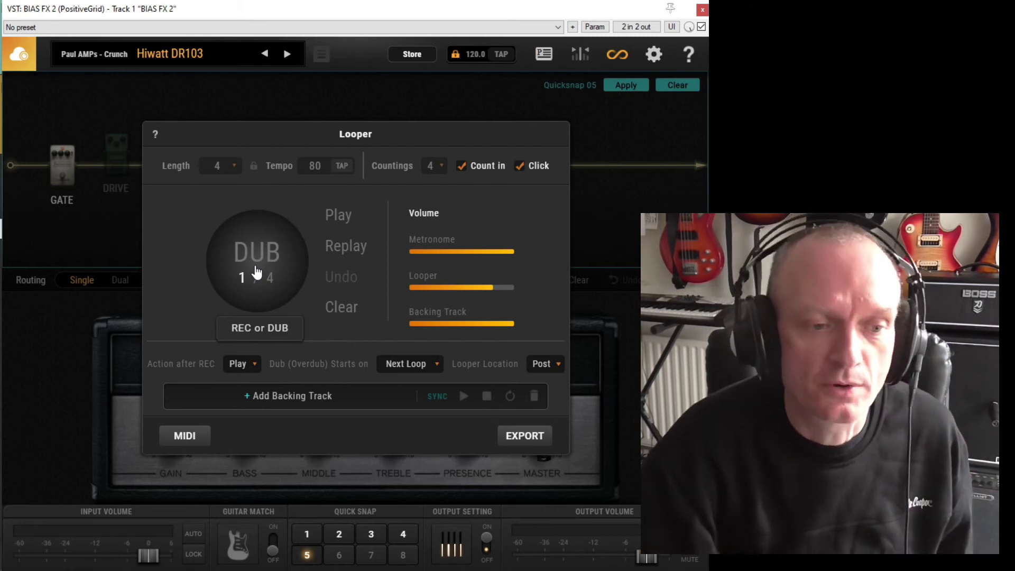
left_click(337, 216)
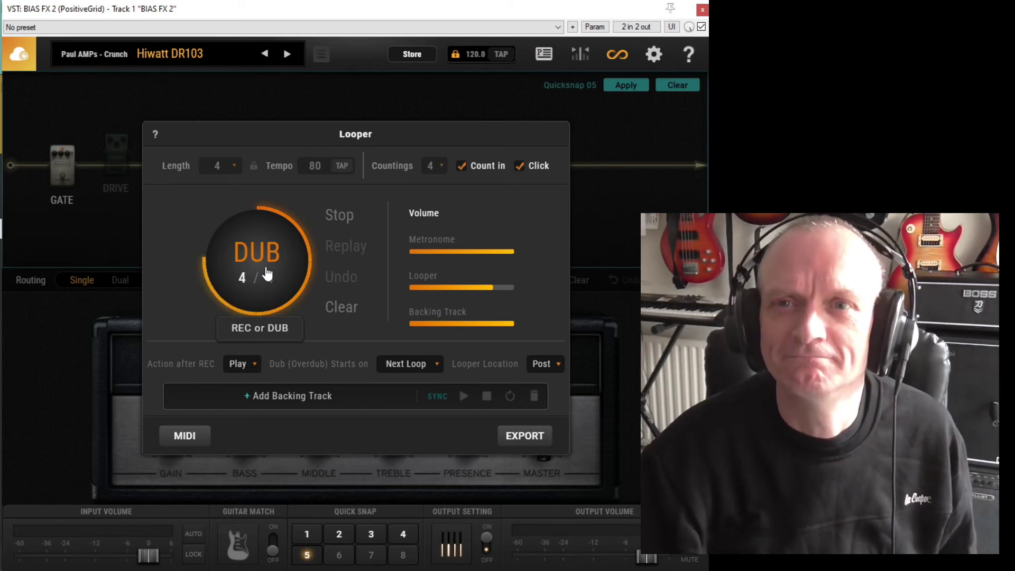
left_click(334, 221)
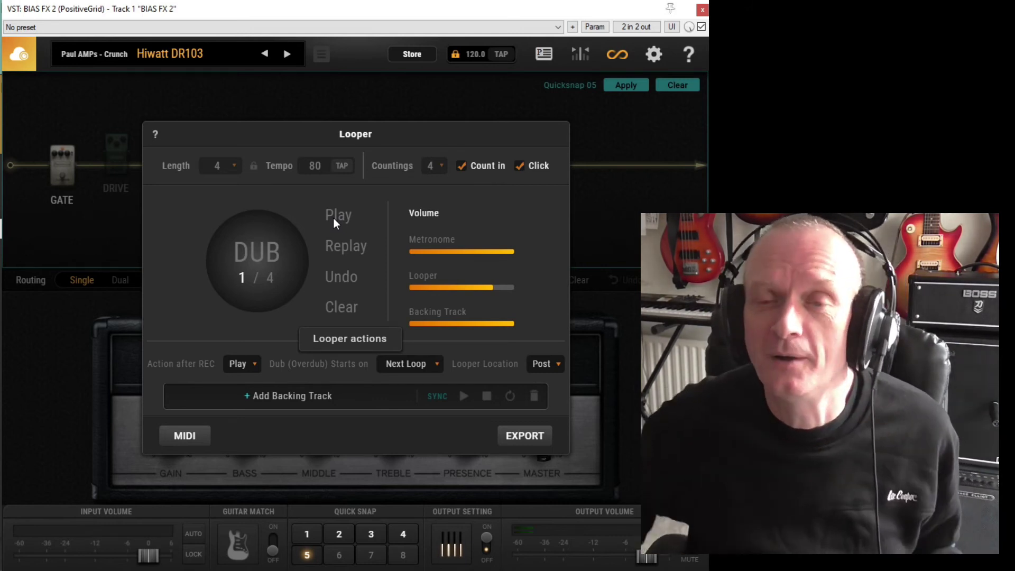
Play the loop again, overdub another layer with the Quick Snap 5 sound and stop the Looper
left_click(333, 218)
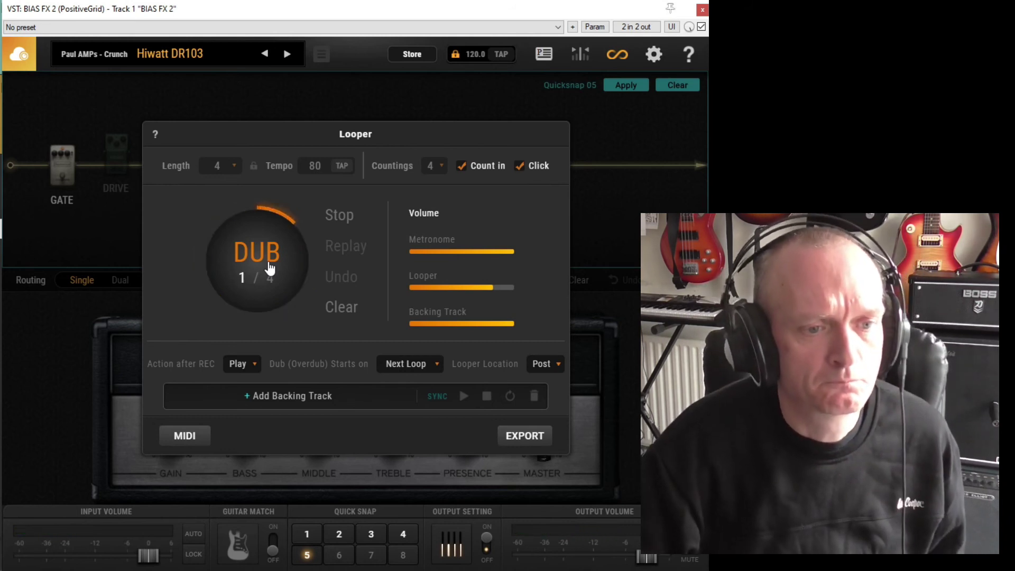
left_click(340, 215)
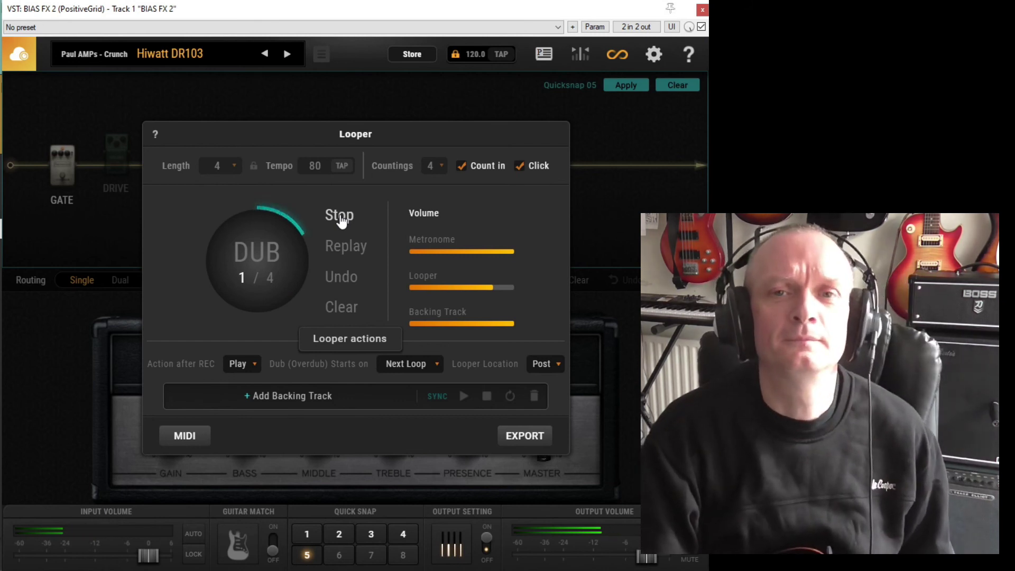
left_click(340, 216)
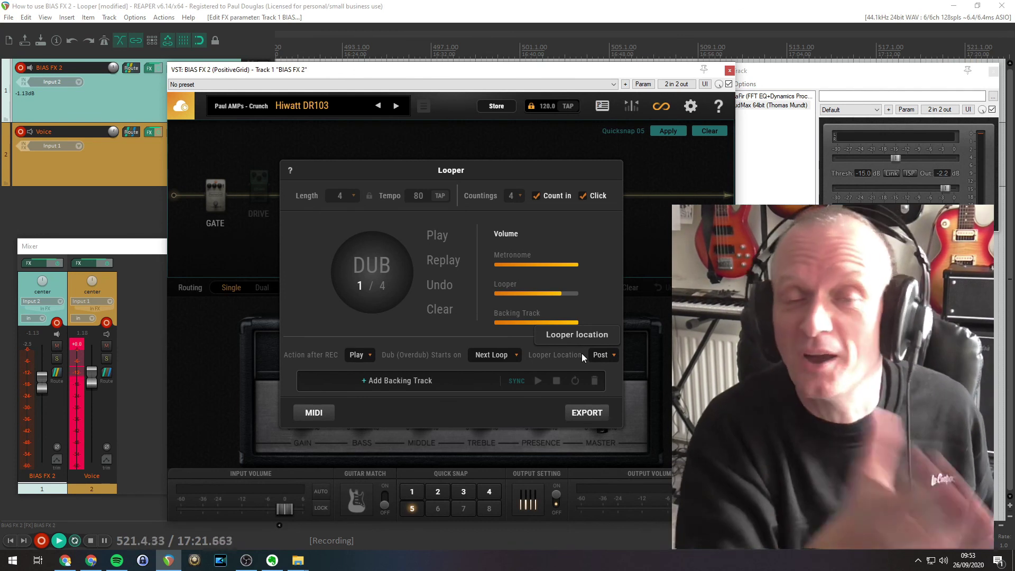
Open the export options for the finished loop
left_click(586, 412)
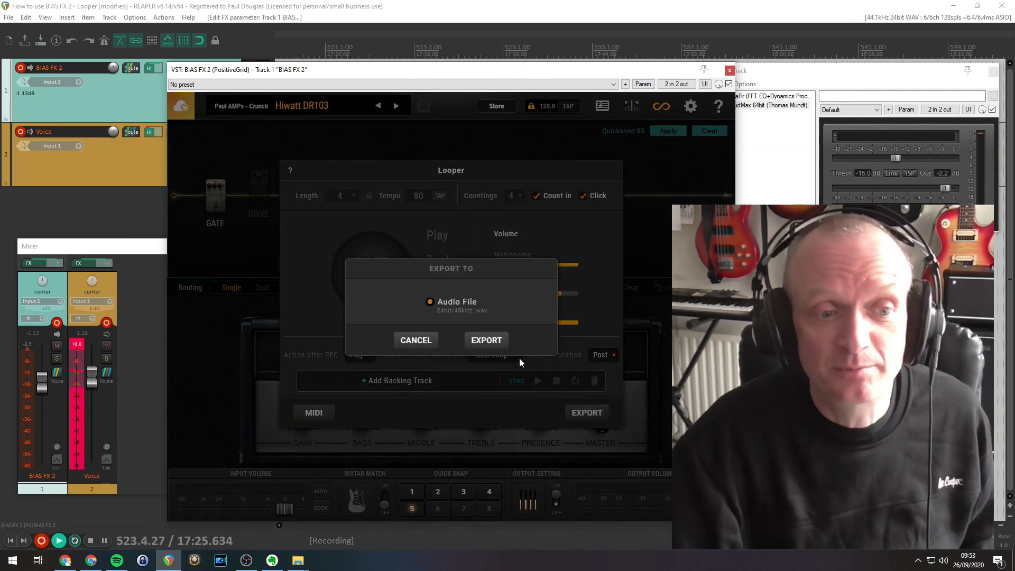